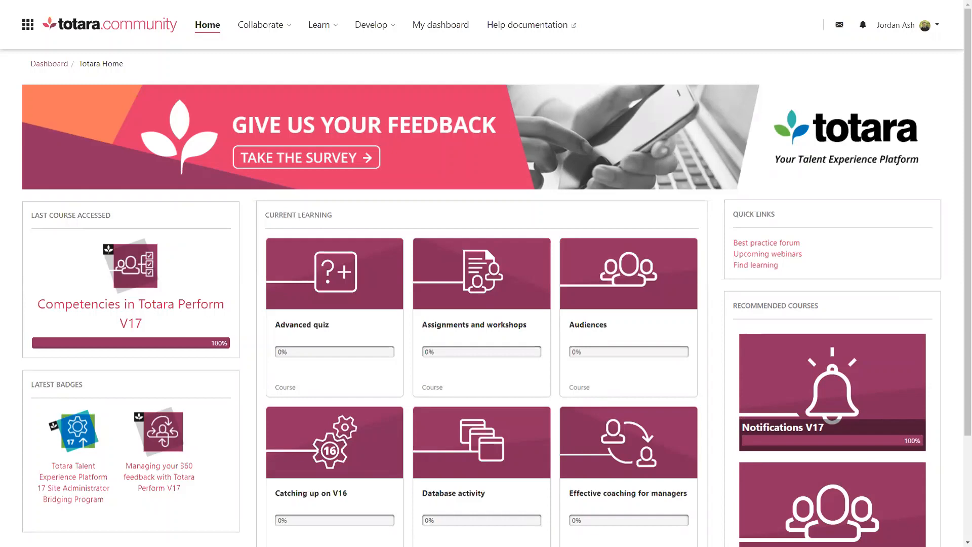
- Open the personal dashboard page of the Totara Community site
left_click(438, 36)
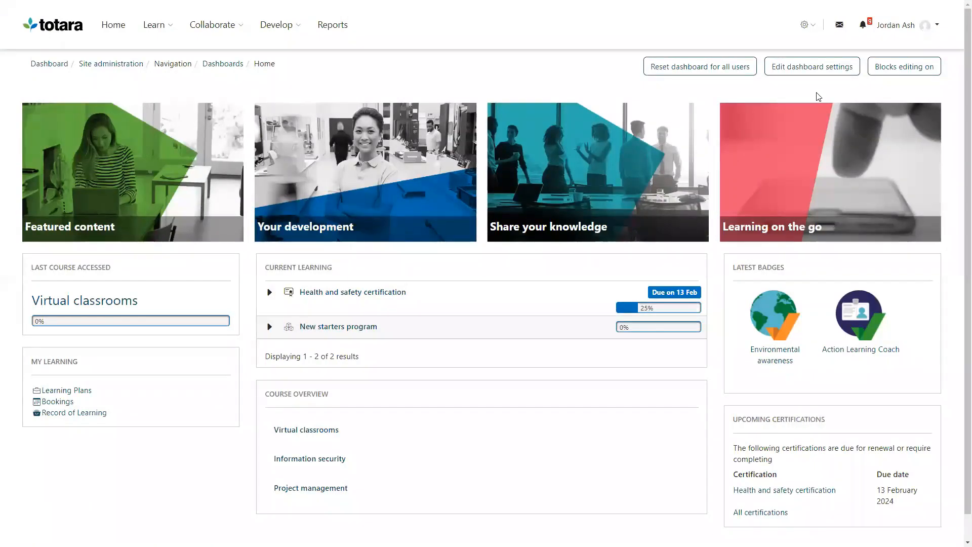
- Turn on block editing for the Home dashboard and browse the blocks available to add beneath the My Learning block
left_click(895, 72)
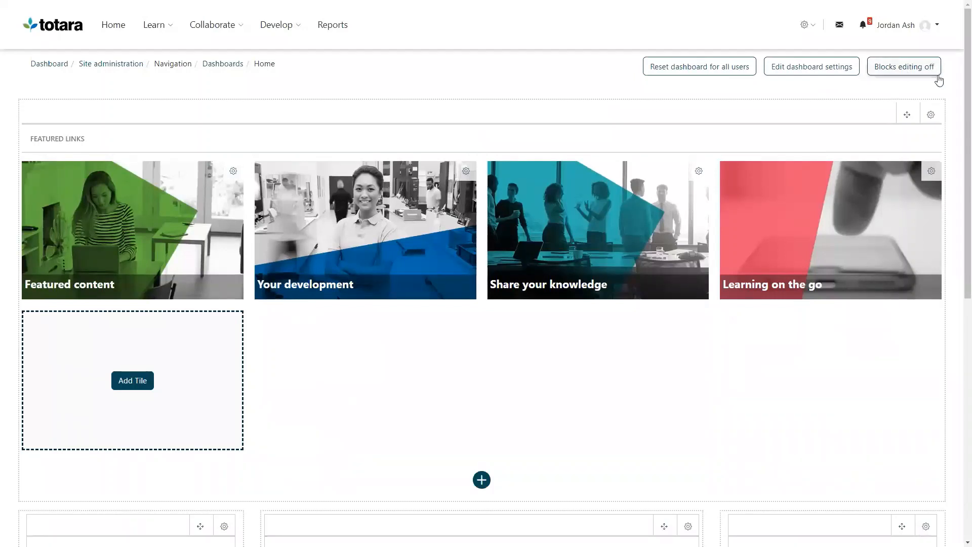
scroll(971, 260, "down", 5)
left_click_drag(970, 260, 971, 349)
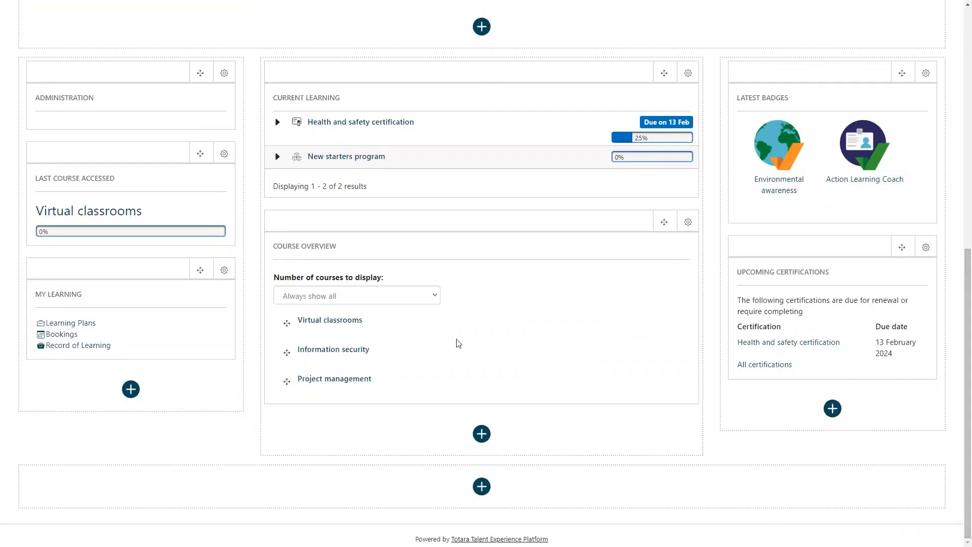
left_click(130, 389)
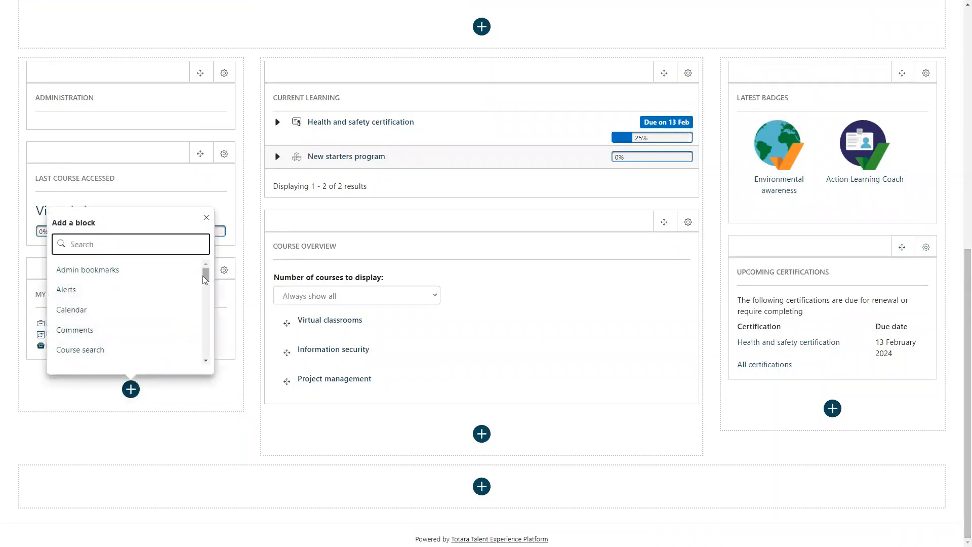
left_click_drag(205, 280, 204, 357)
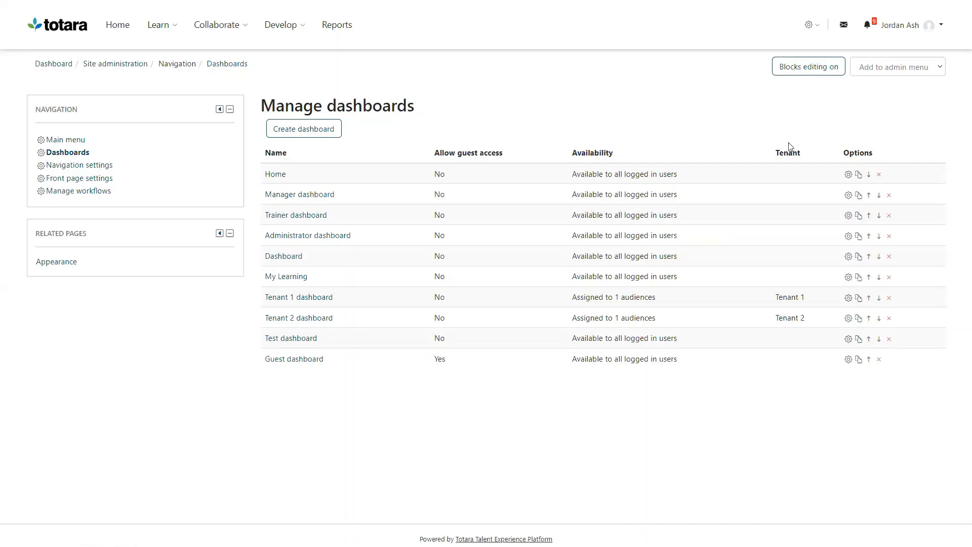
- Make the Manager dashboard available only to the Leadership audience, save it, and move it up one place in the dashboard list
left_click(848, 195)
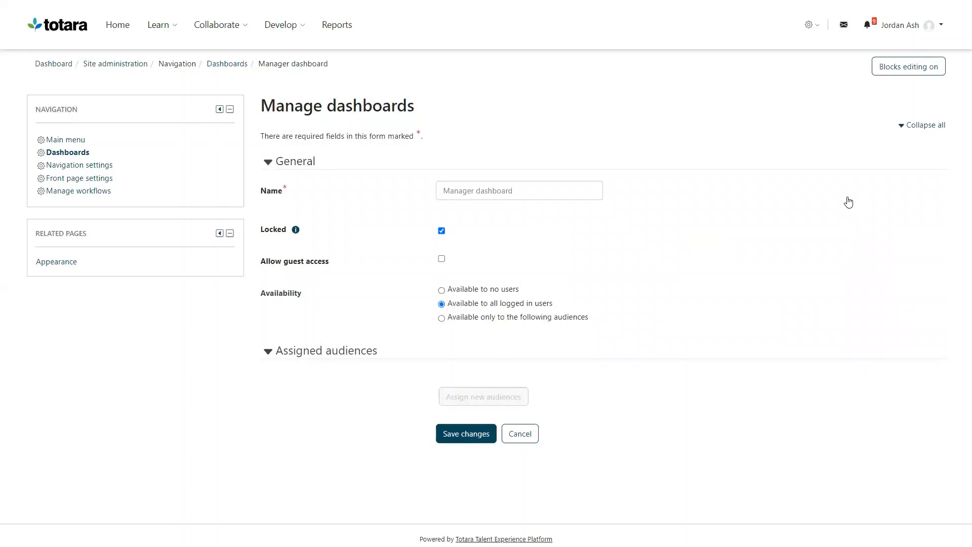
left_click(442, 318)
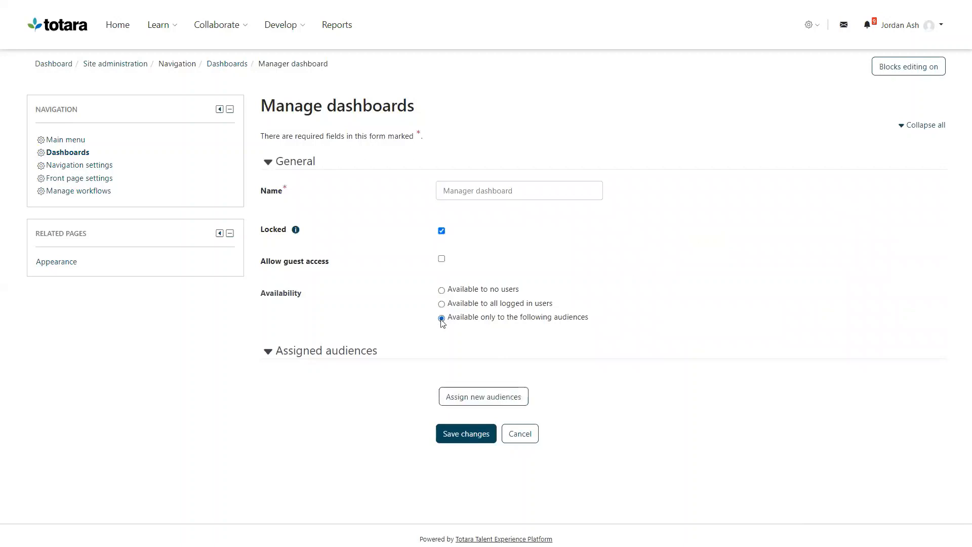
left_click(479, 397)
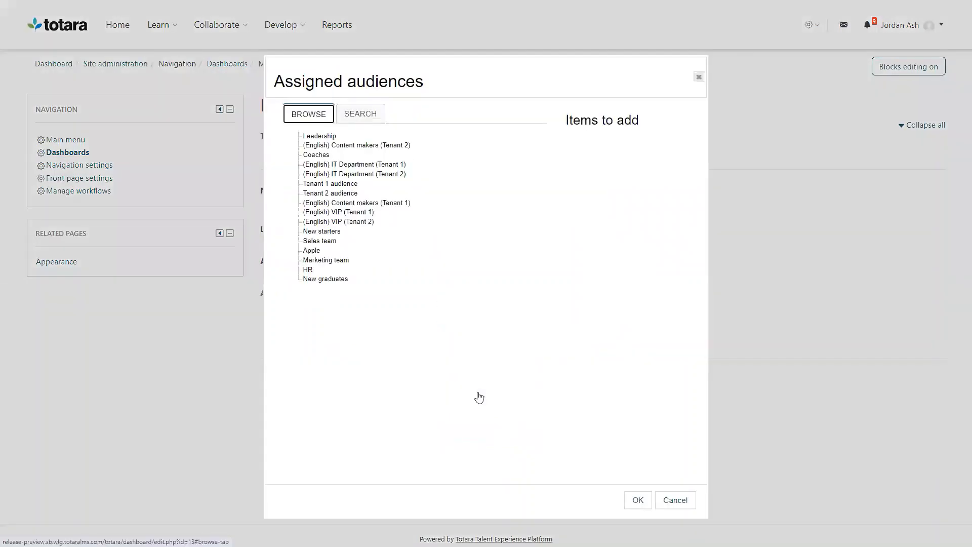
left_click(320, 137)
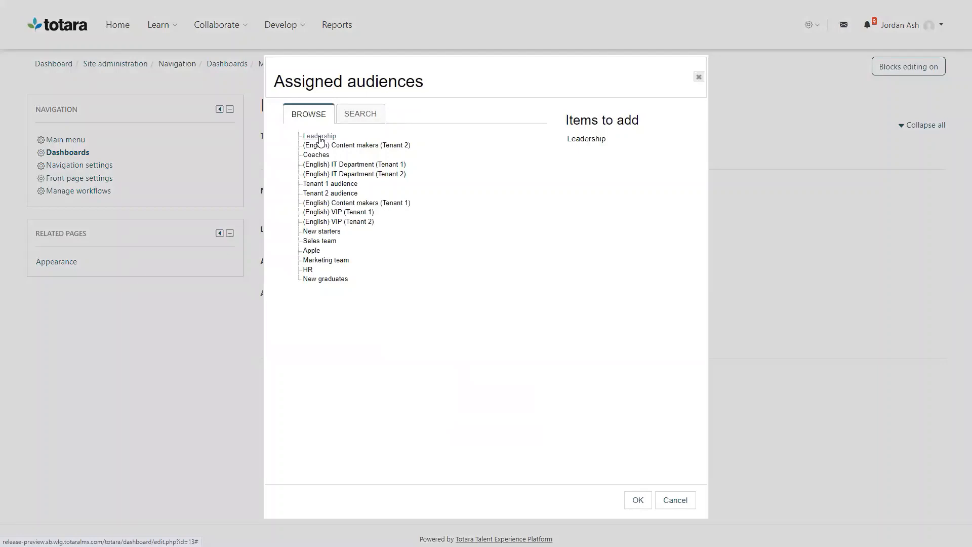
left_click(637, 501)
left_click(485, 479)
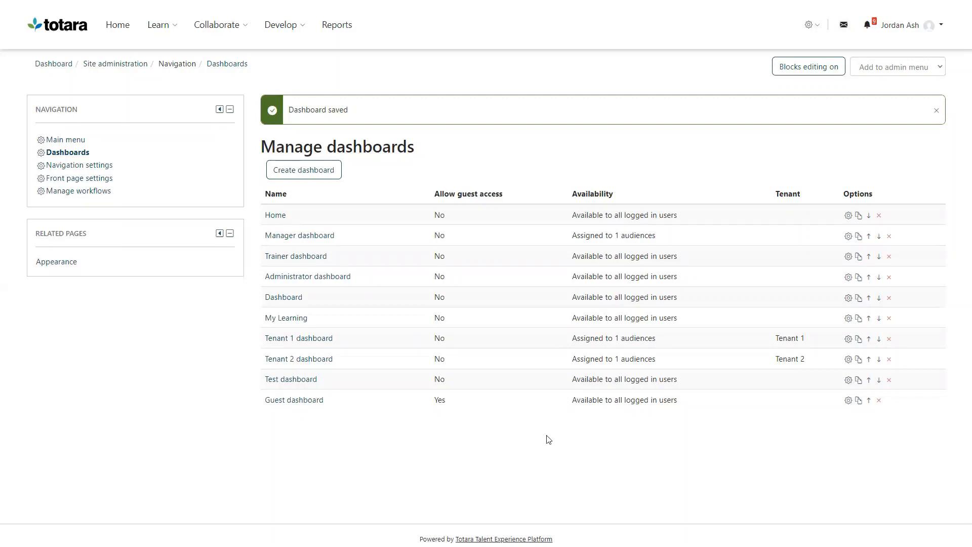
left_click(869, 237)
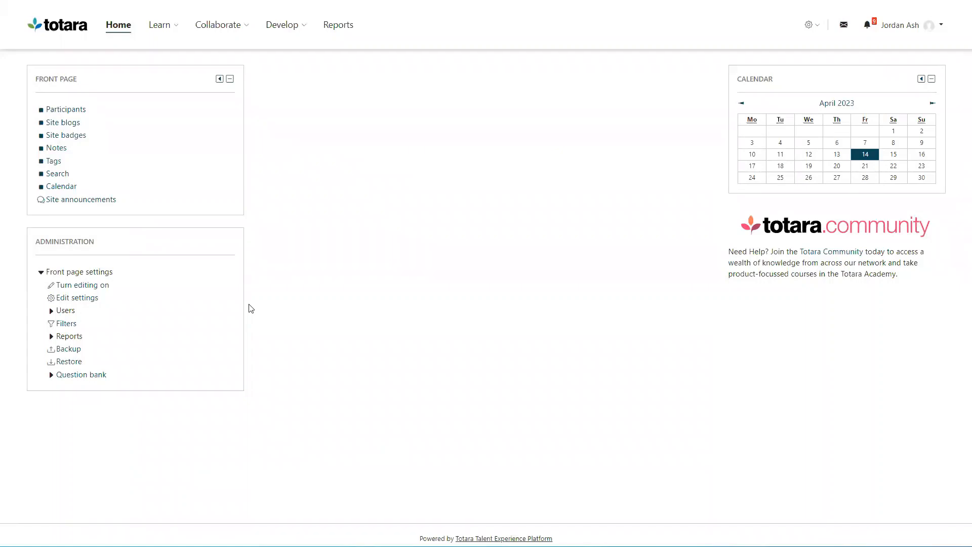
- Turn on editing for the site front page and start adding an activity or resource
left_click(94, 286)
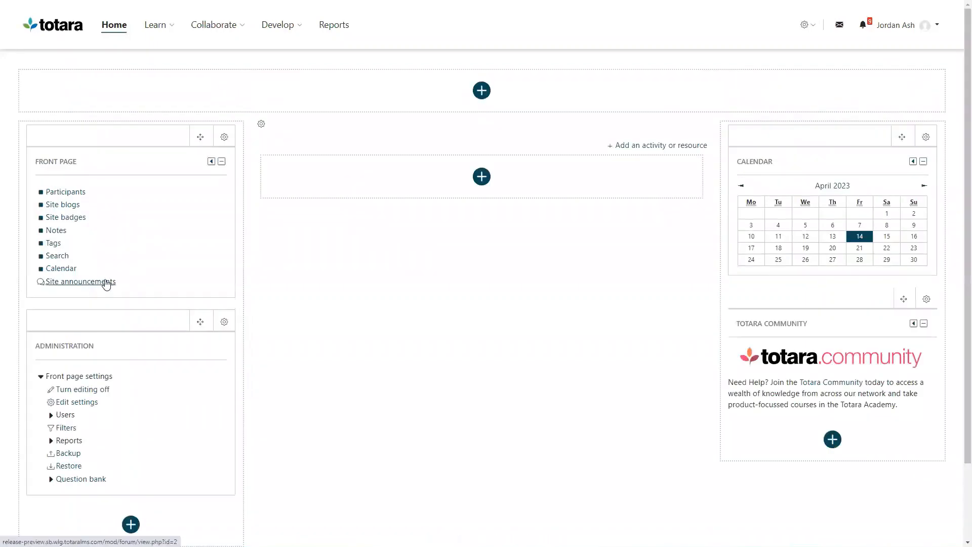
left_click(648, 147)
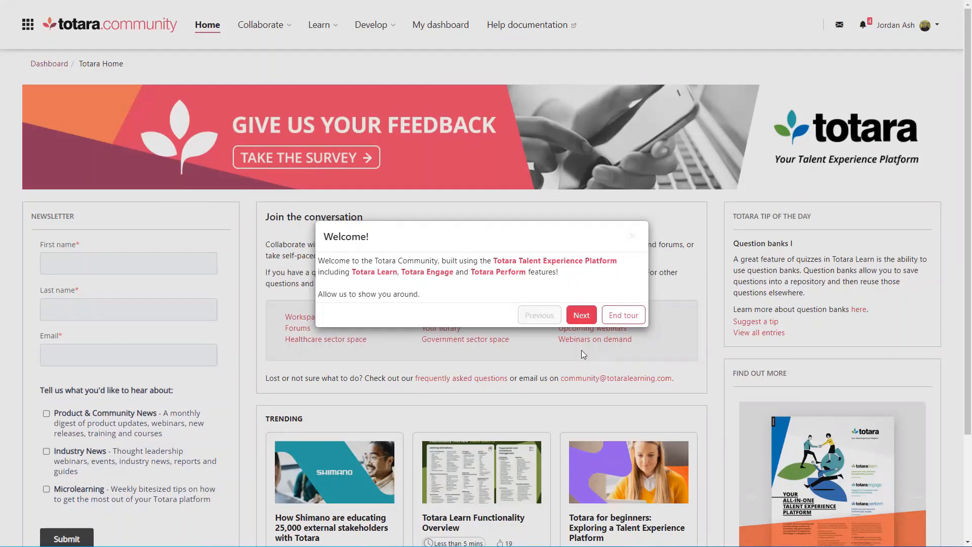
- Advance the Totara Community welcome tour to its next step
left_click(582, 316)
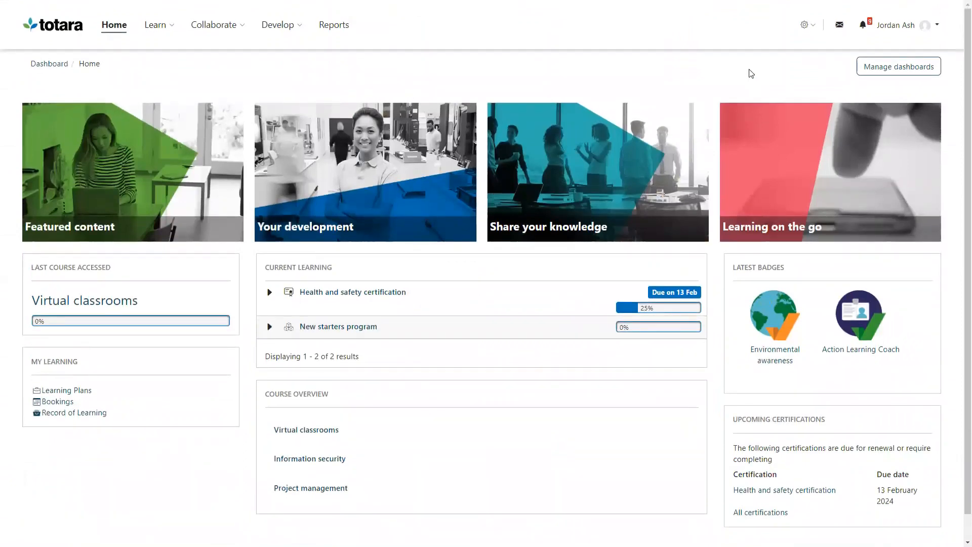
- Open the User tours page from the experimental development settings in site administration
left_click(804, 24)
left_click(869, 204)
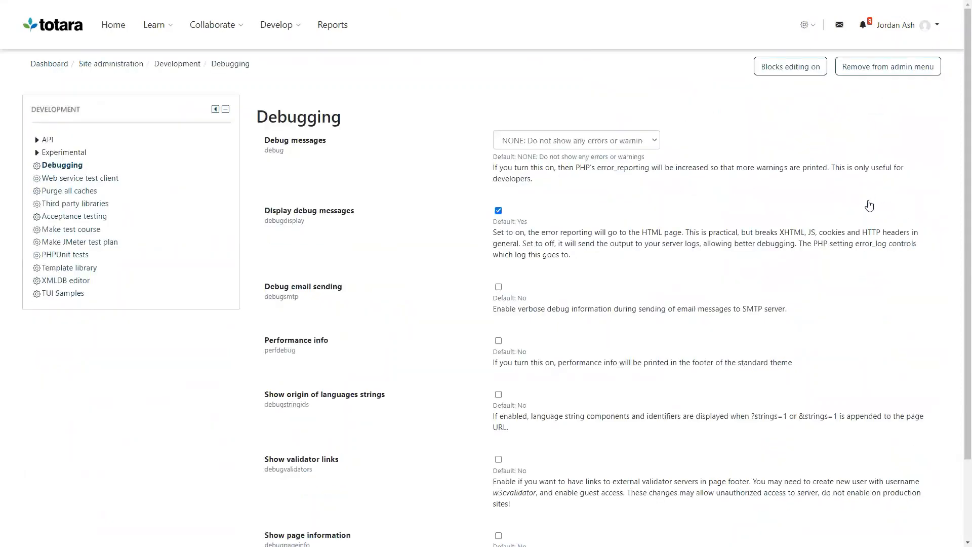
left_click(64, 152)
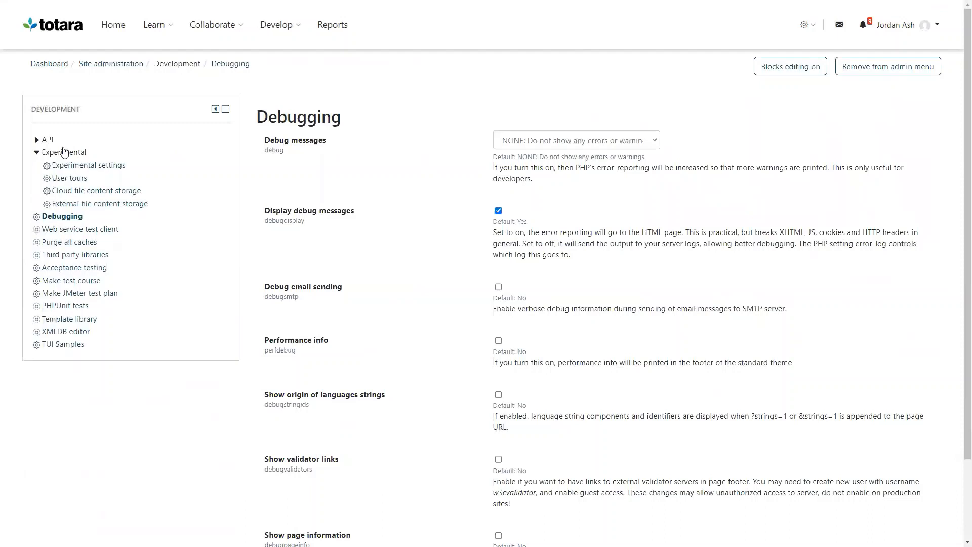
left_click(66, 178)
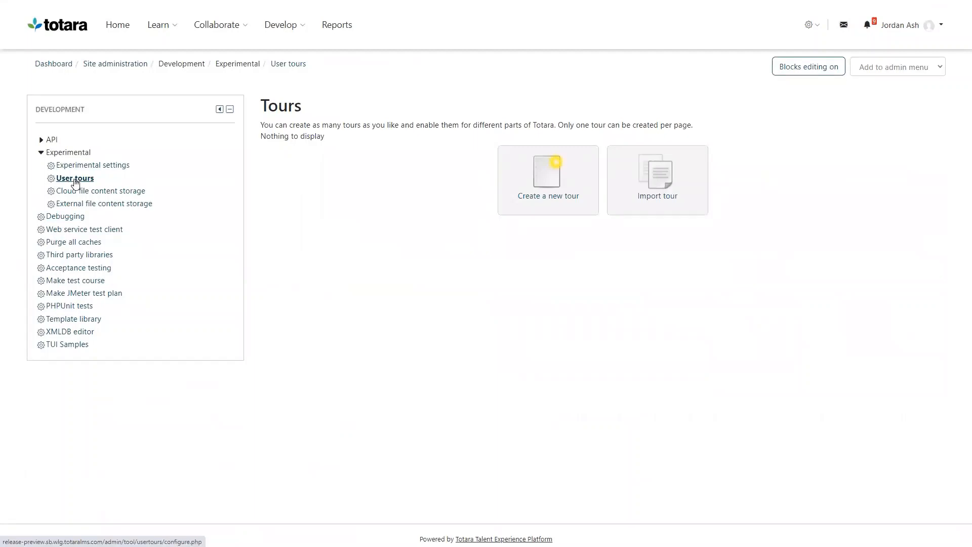
- Start creating a new tour and name it "User tour"
left_click(557, 198)
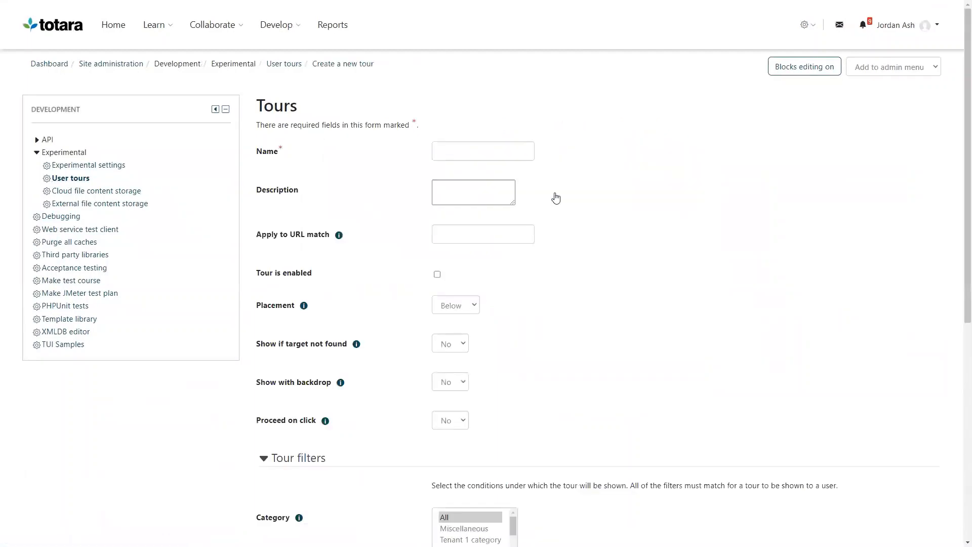
left_click(529, 152)
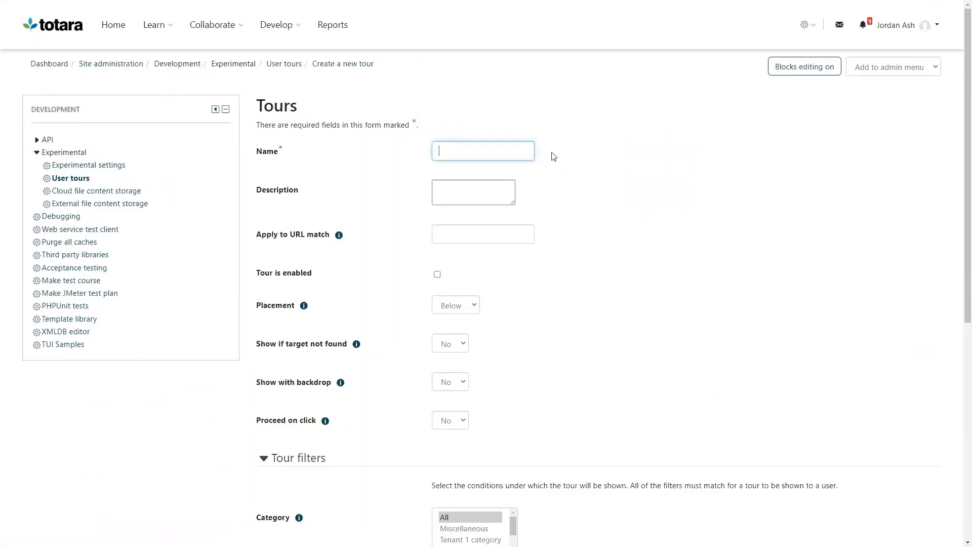
type("User tour")
left_click(553, 157)
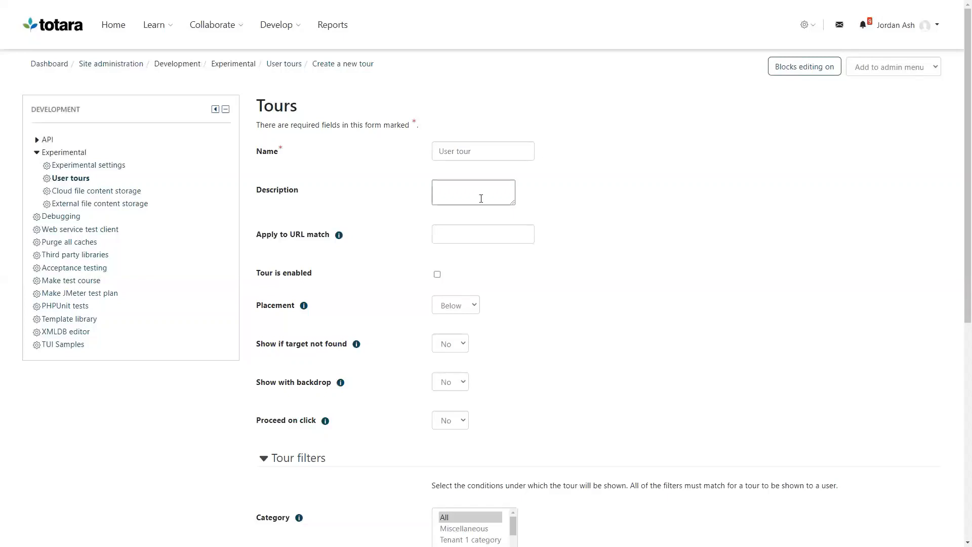
- Copy the Dashboard example from the URL match help and apply the tour to /totara/dashboard/%
left_click(339, 235)
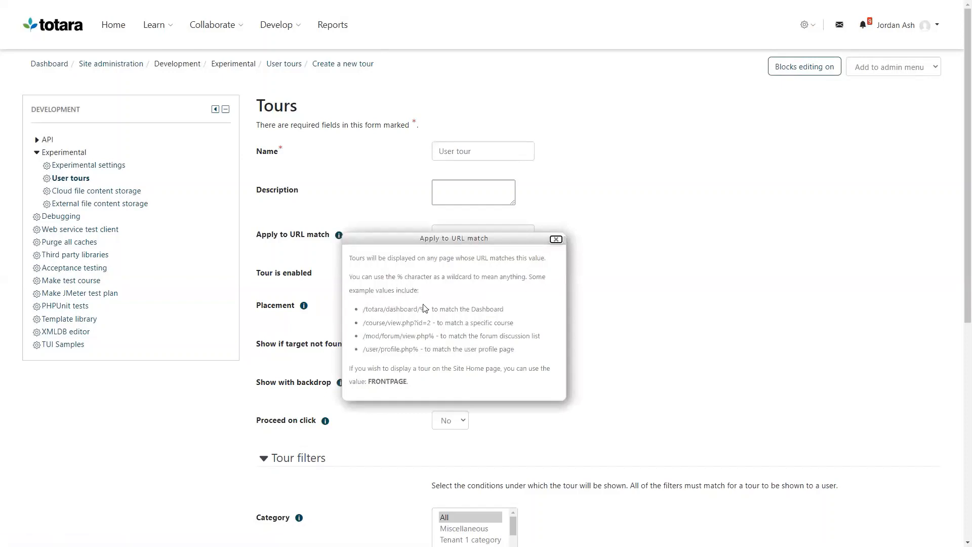
left_click_drag(426, 309, 364, 309)
key("ctrl+c")
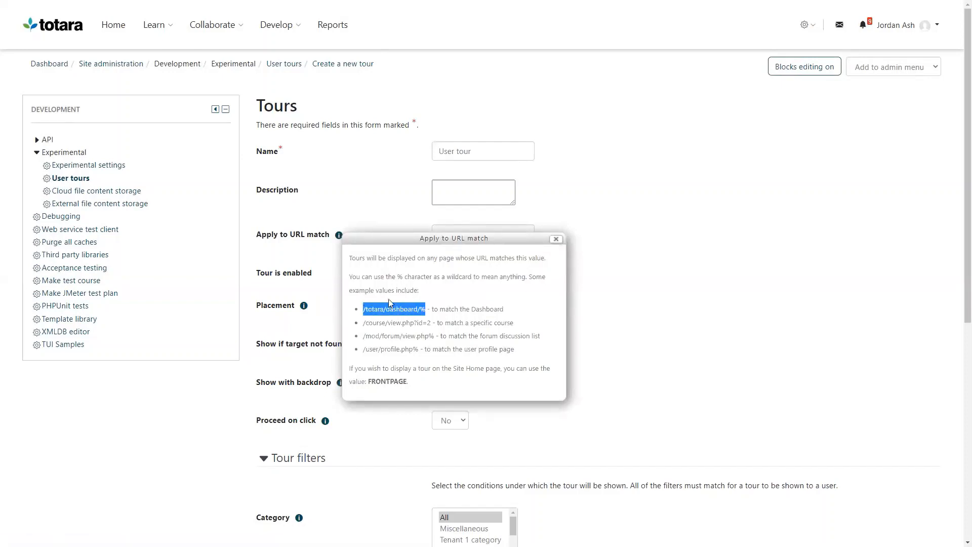
left_click(556, 239)
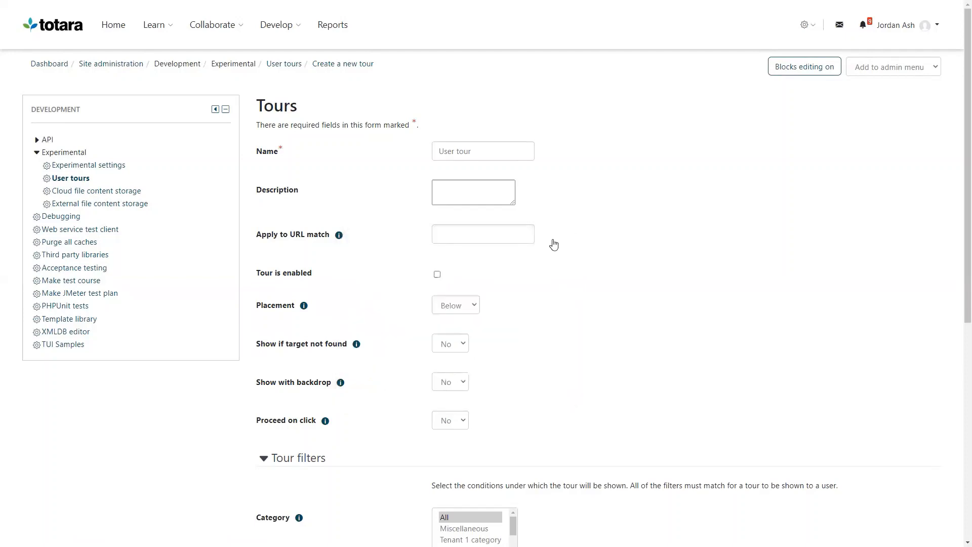
left_click(528, 234)
key("ctrl+v")
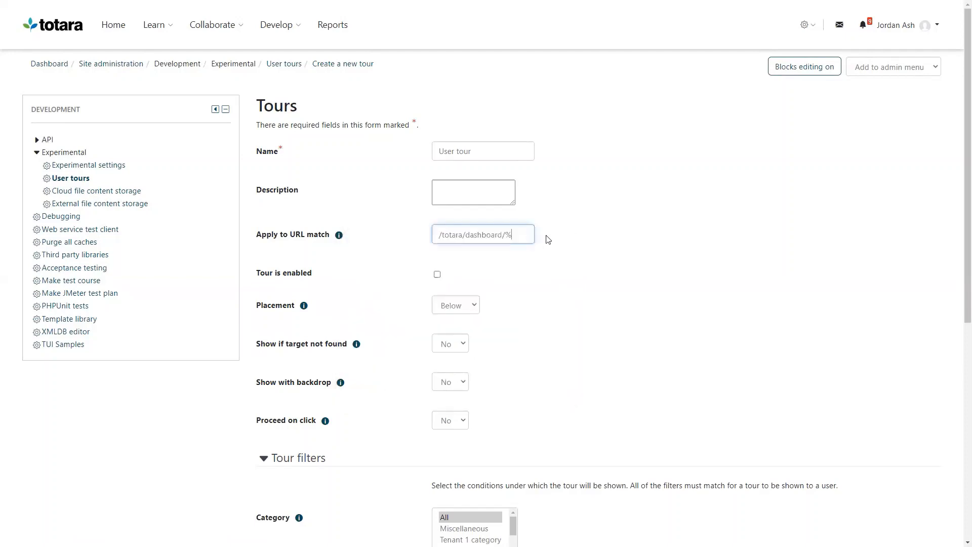
left_click(548, 239)
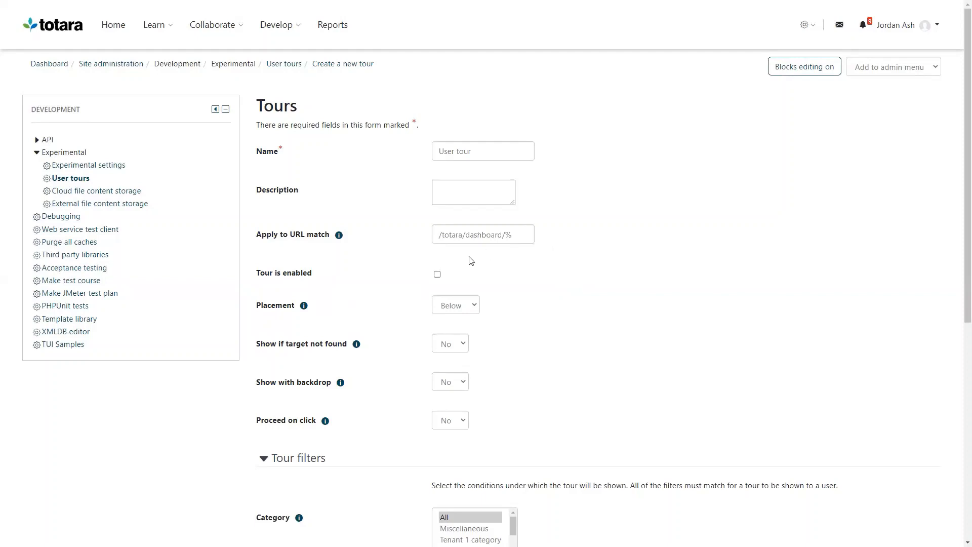
- Enable the tour and save it with all tour filters left at All
left_click(438, 275)
left_click_drag(969, 219, 959, 446)
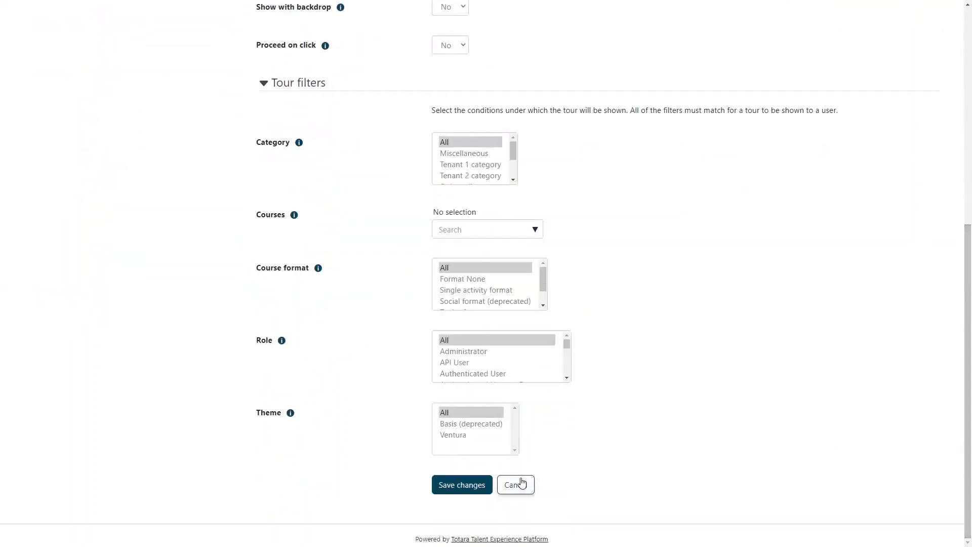
left_click(477, 485)
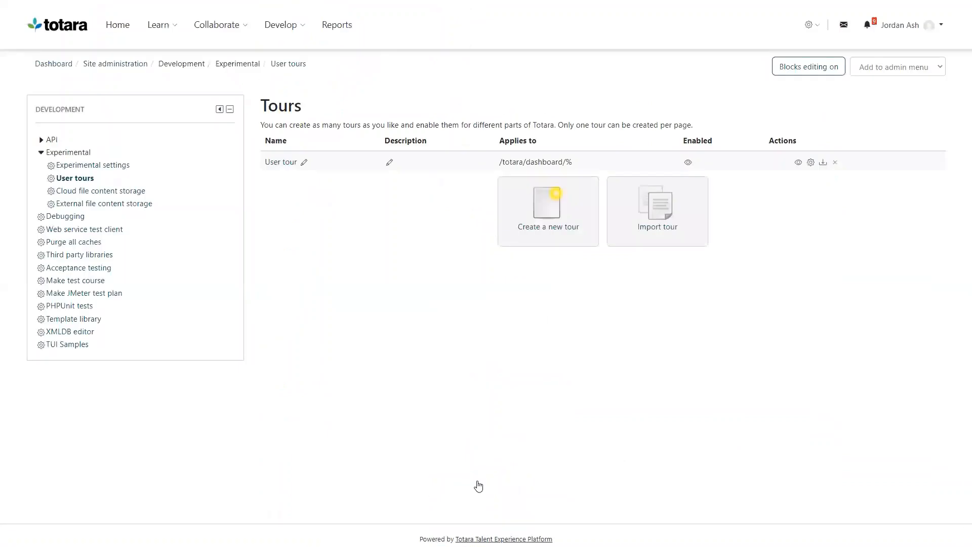
- Start a new step in User tour, review the target block options, and set the target type to Selector
left_click(281, 162)
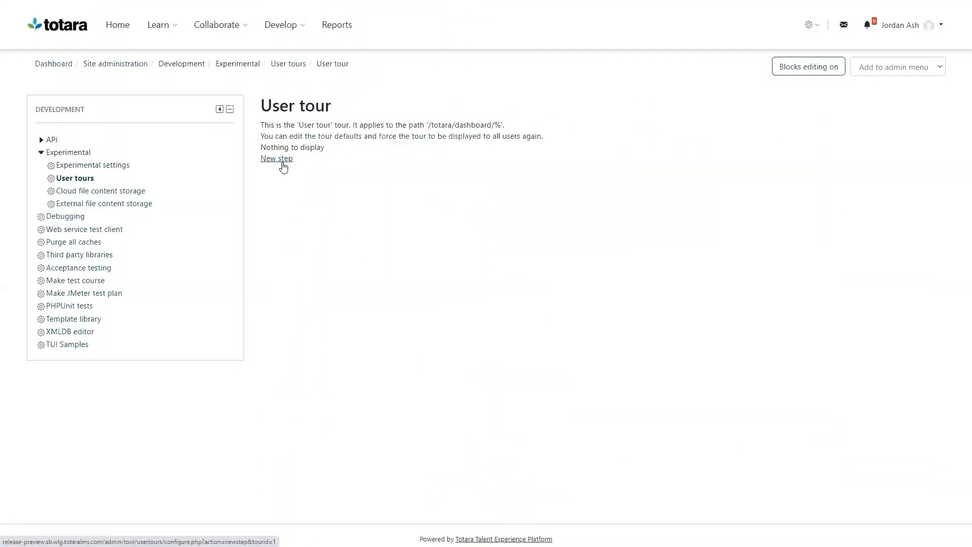
left_click(277, 158)
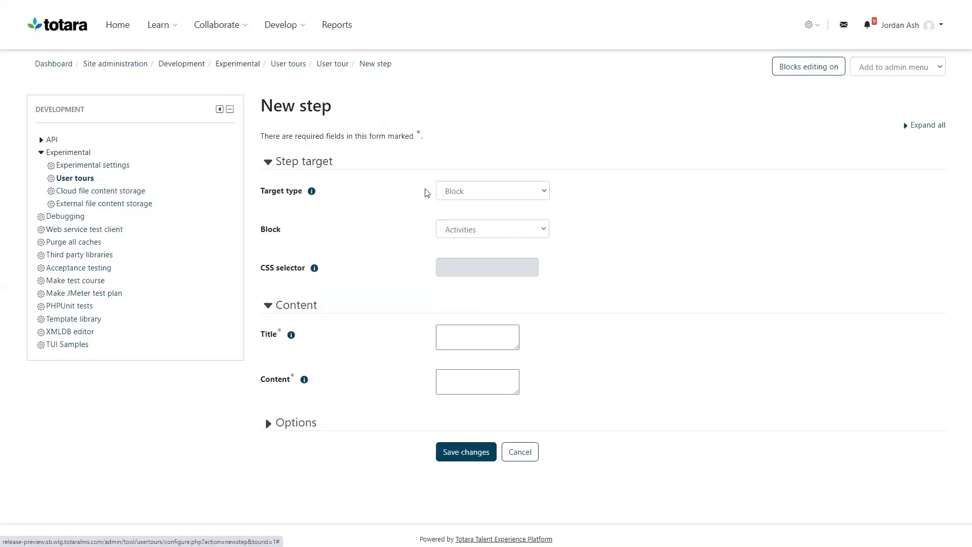
left_click(537, 232)
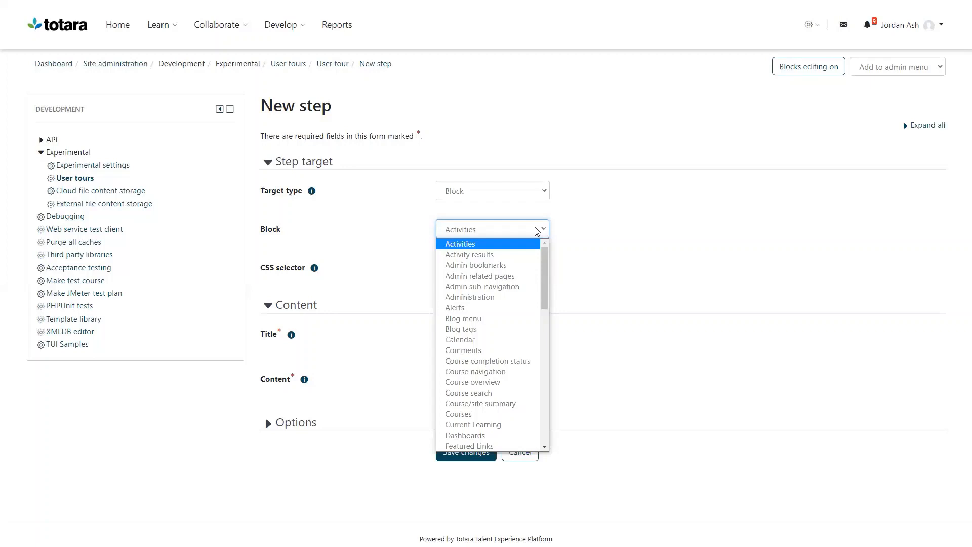
left_click(567, 234)
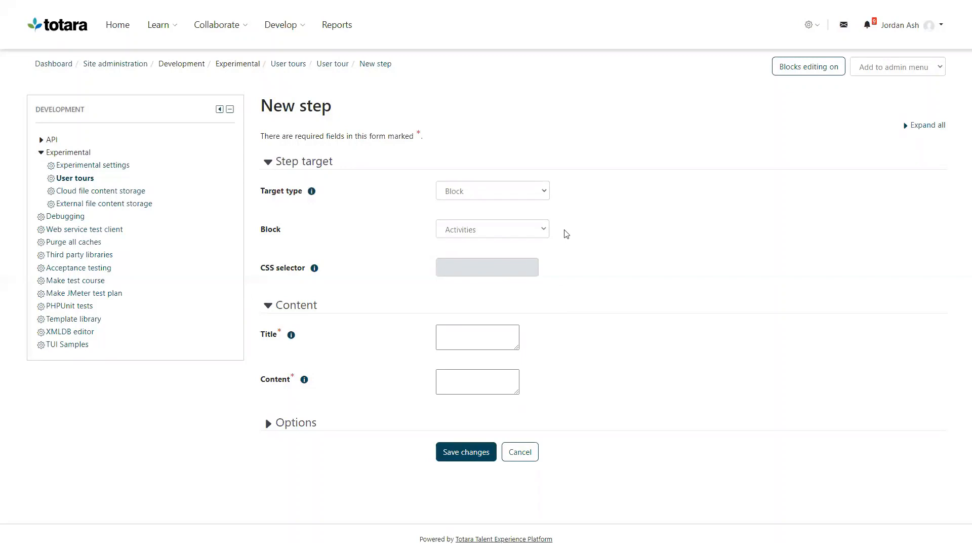
left_click(544, 193)
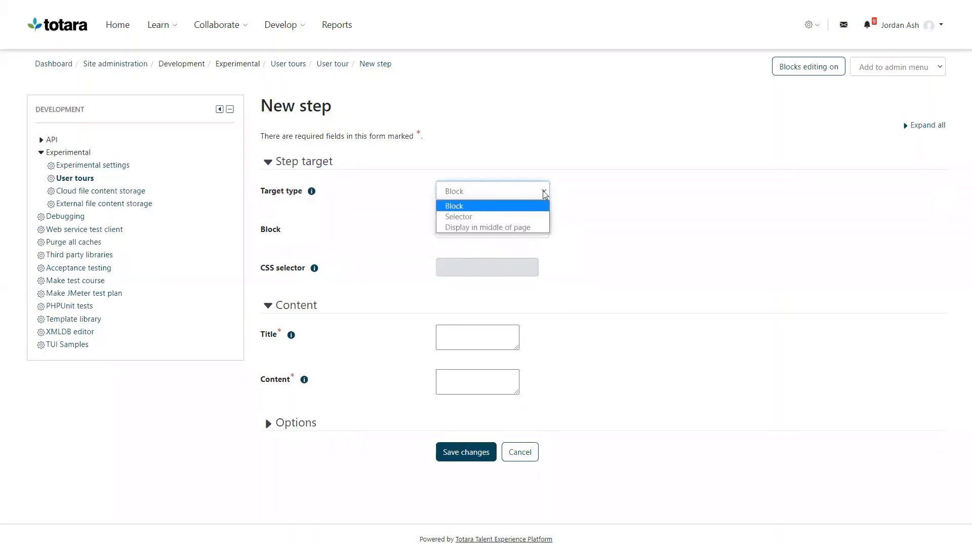
left_click(542, 218)
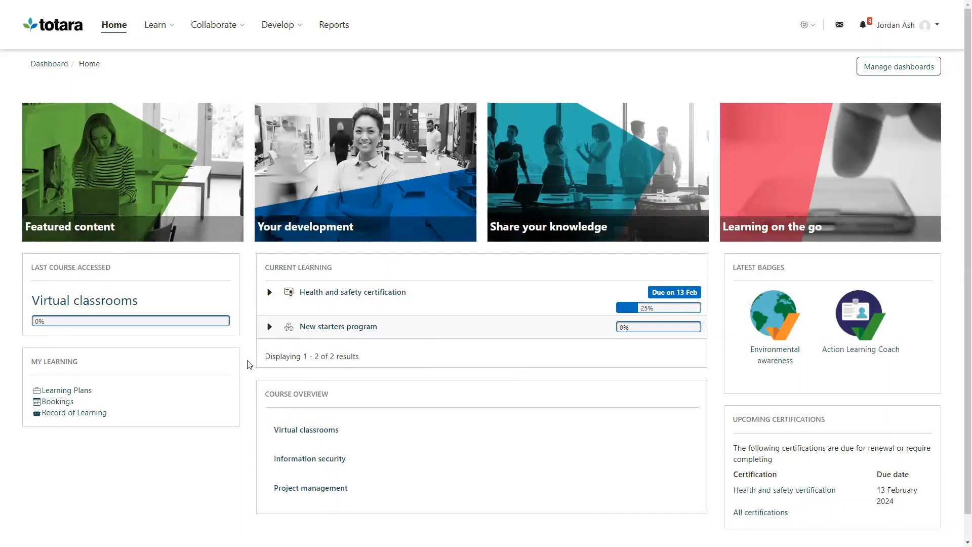
- Inspect the page code of the Home dashboard's side block region beside the My Learning block
right_click(248, 360)
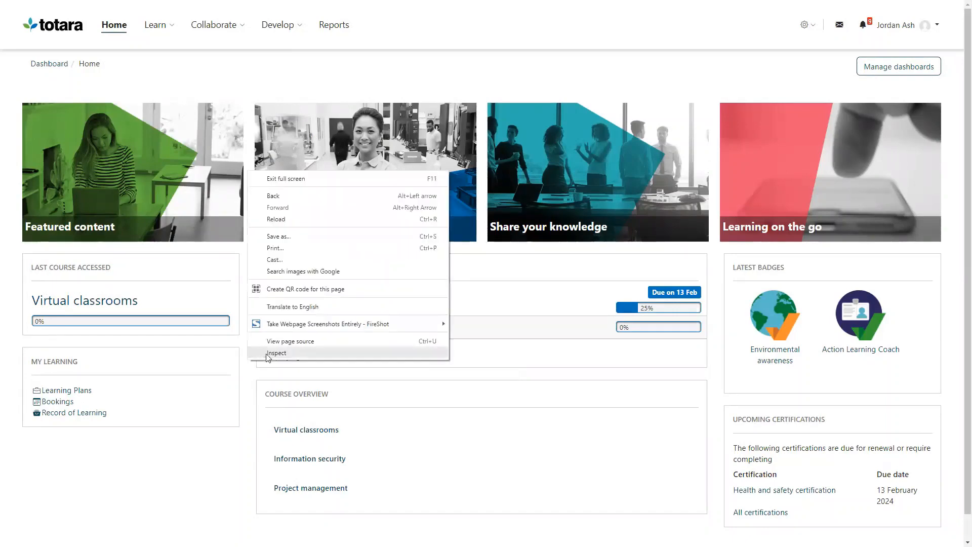
left_click(282, 353)
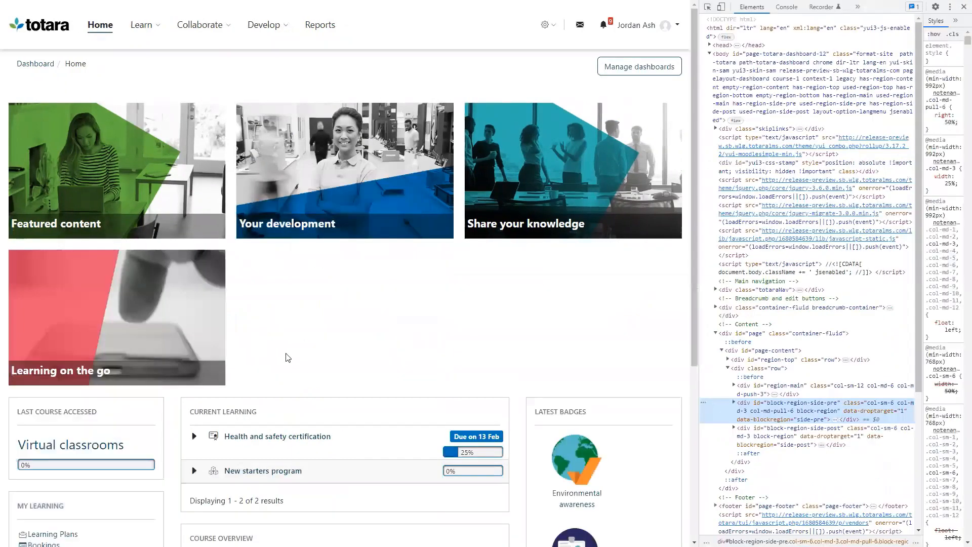
- Copy the selector of the Last Course Accessed block from the Home dashboard's page code
left_click_drag(692, 325, 695, 503)
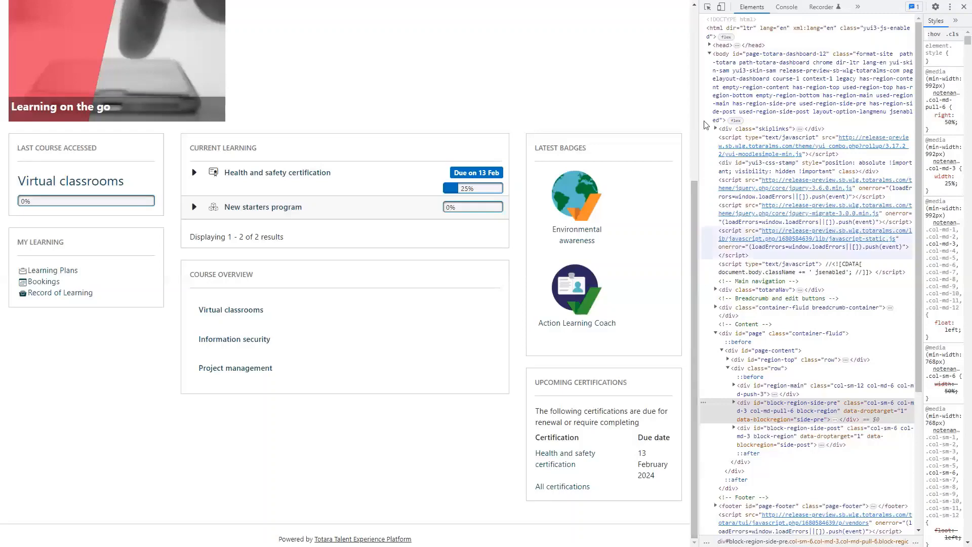
left_click(708, 7)
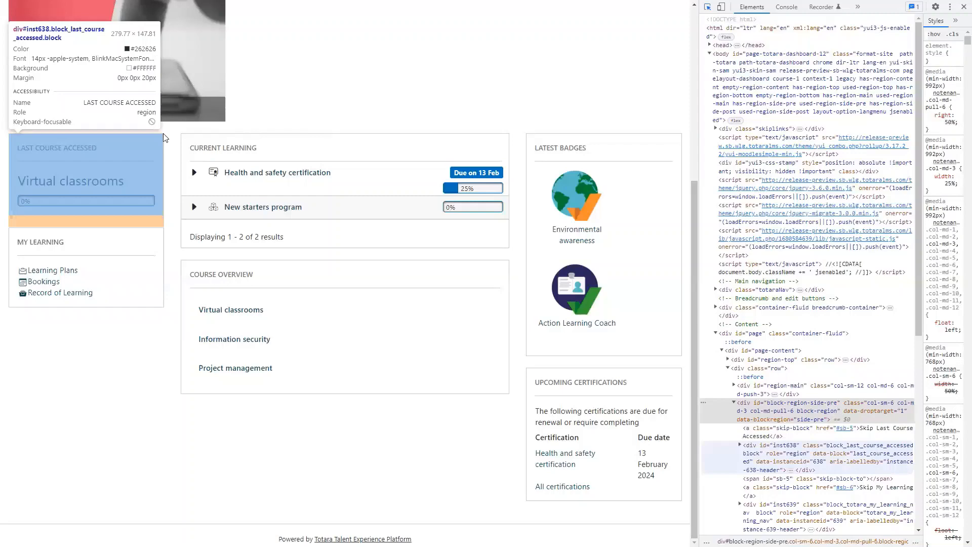
left_click(163, 134)
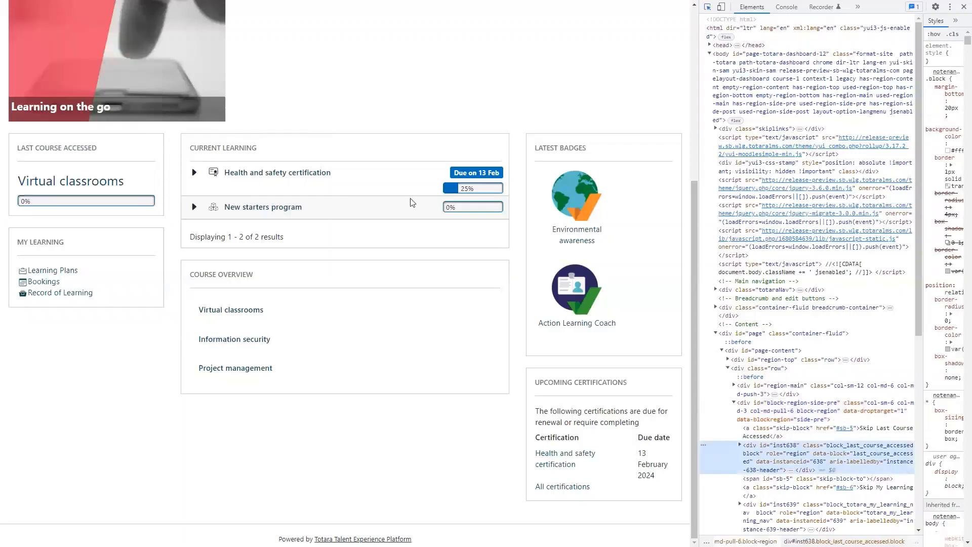
left_click_drag(918, 270, 915, 363)
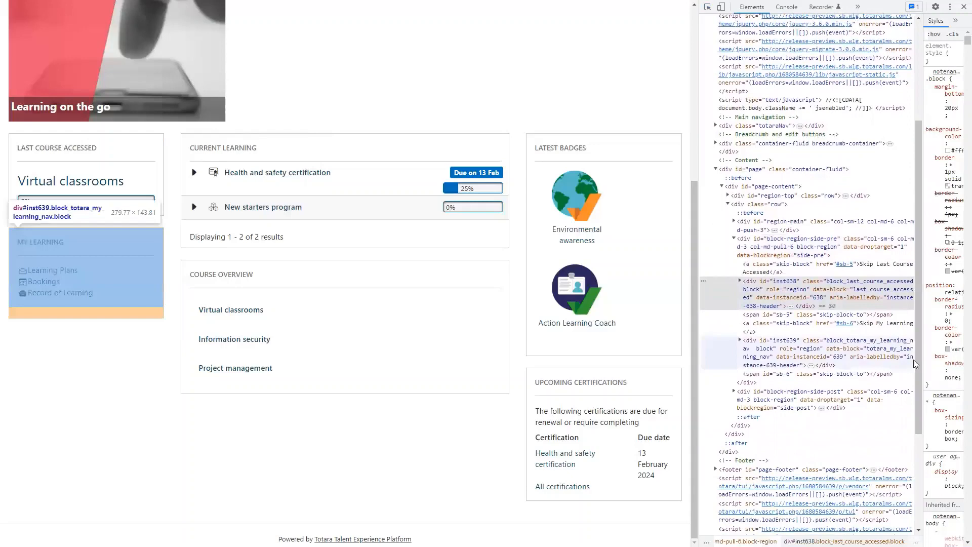
right_click(847, 287)
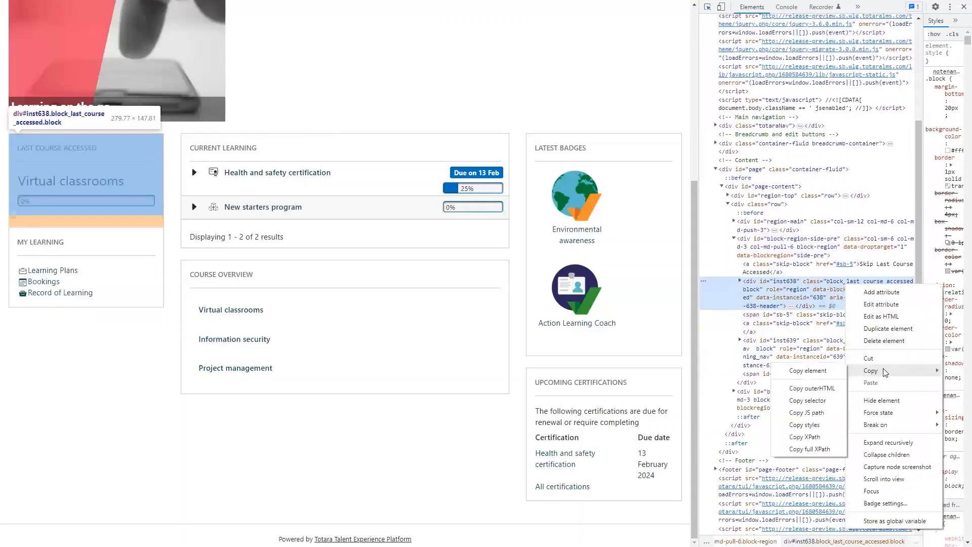
left_click(817, 401)
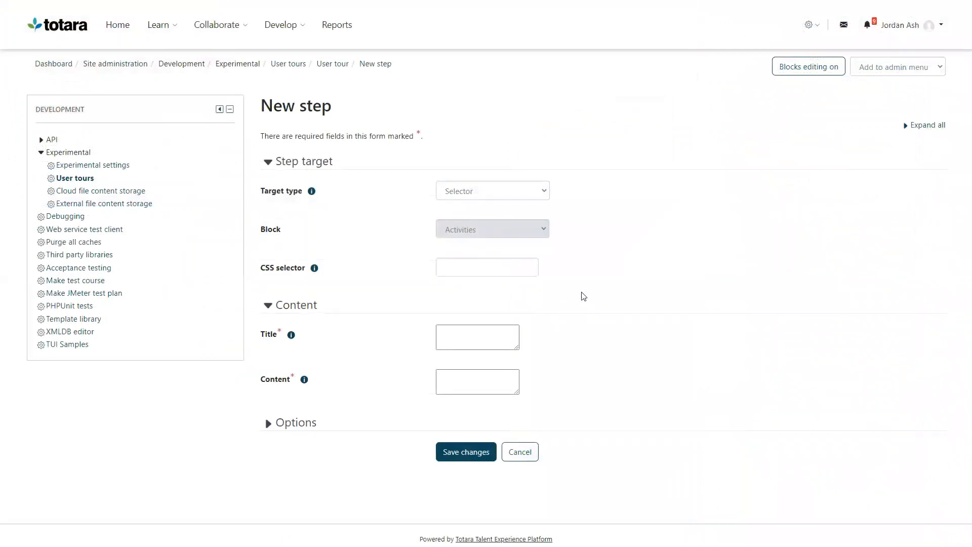
- Set the new tour step's CSS selector to #inst638 and its title to "Last course accessed"
left_click(535, 268)
type("#inst638")
left_click(512, 337)
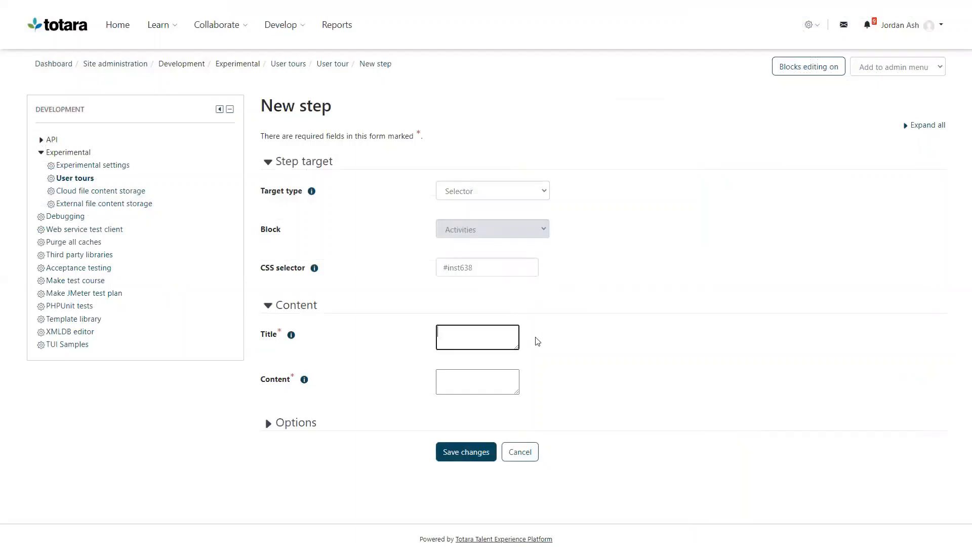
type("Last course accessed")
left_click(537, 341)
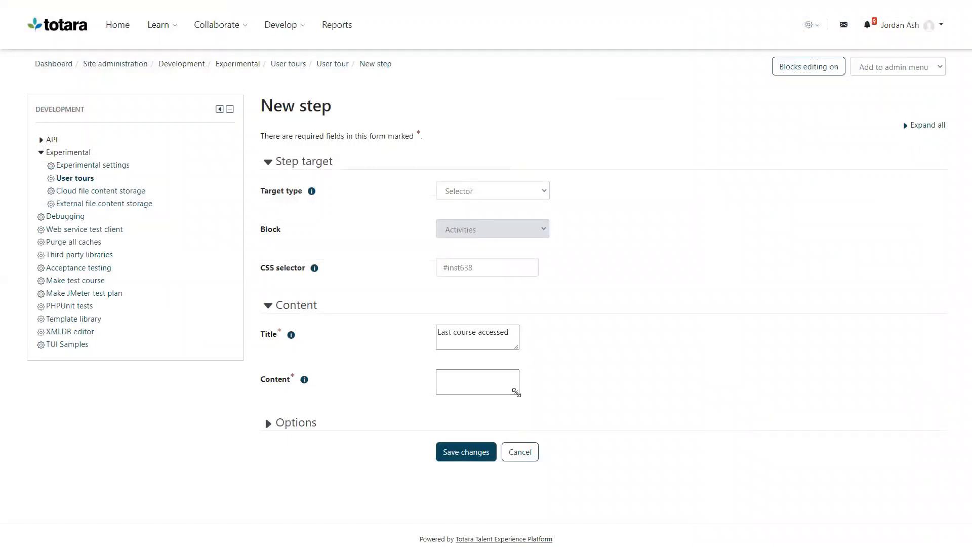
- Enlarge the content box and enter "This block will take you to the last course you've accessed on the site."
left_click_drag(516, 393, 663, 425)
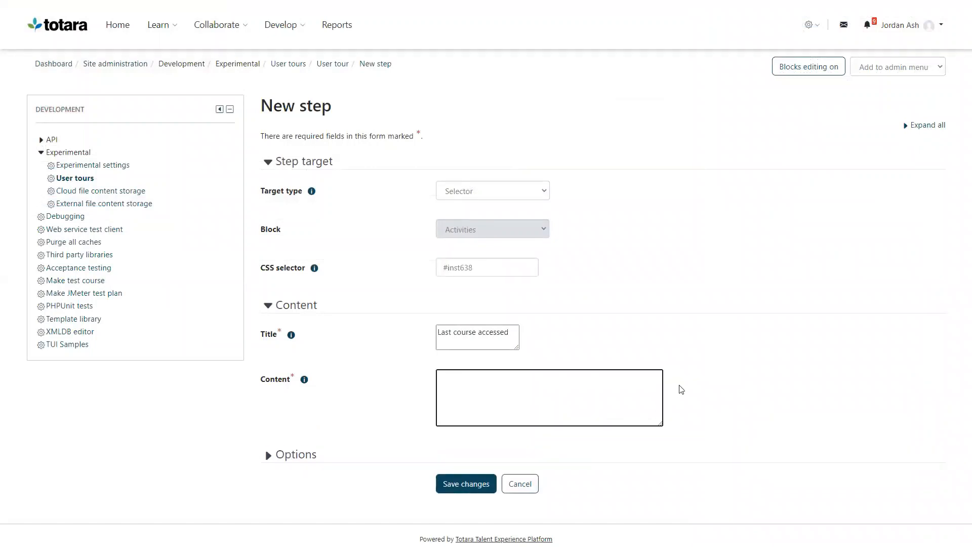
type("This block will take you to the last course you")
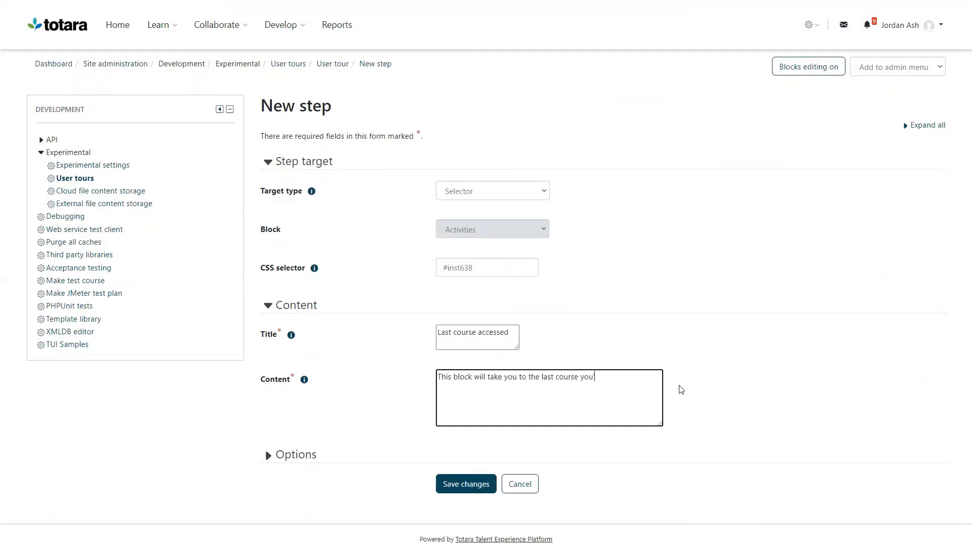
type("'ve accessed on the site.")
left_click(682, 389)
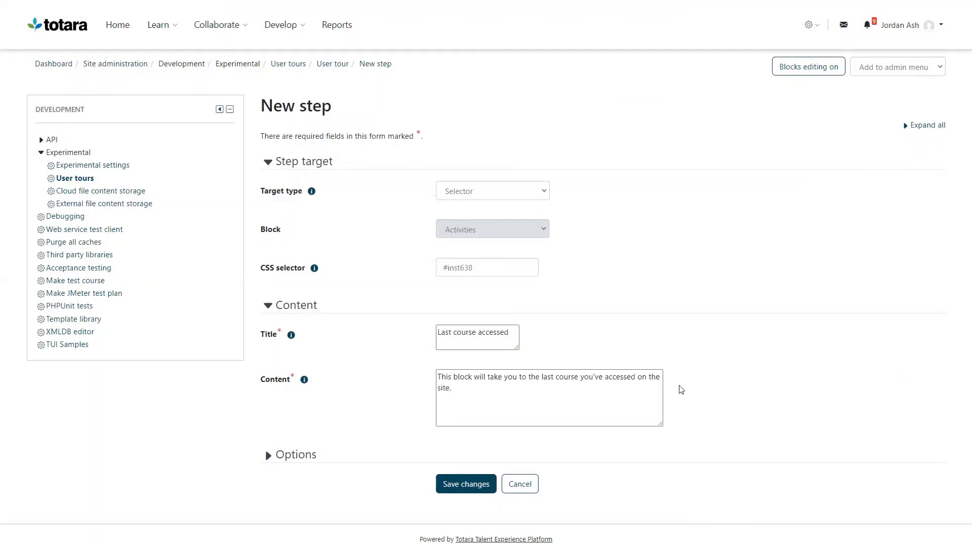
- Save the tour step with its placement set to Right and open the Home dashboard
left_click(298, 453)
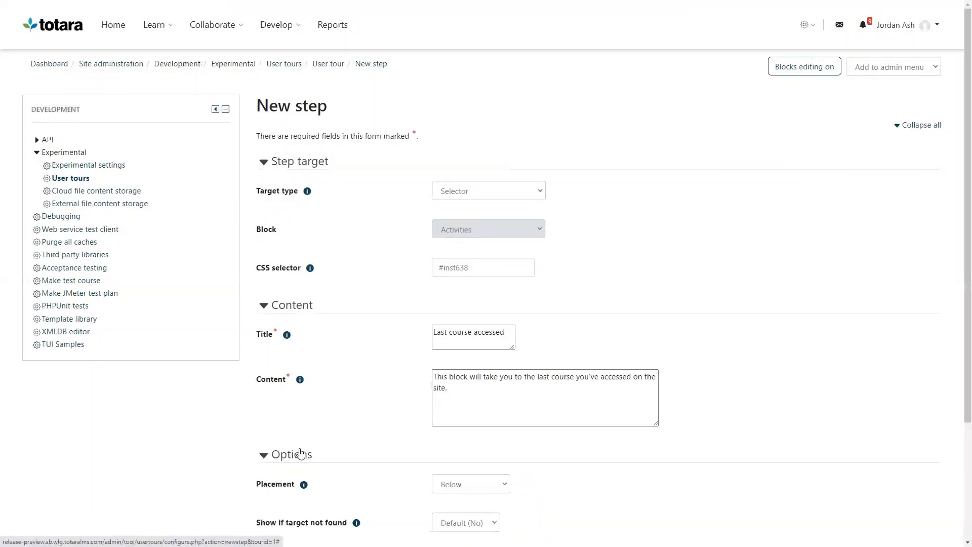
left_click_drag(967, 372, 970, 507)
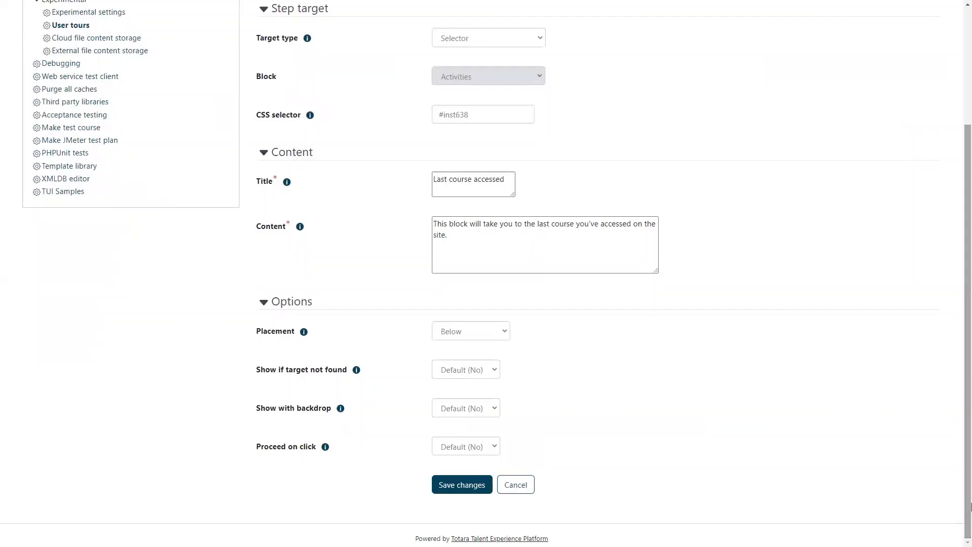
left_click(504, 332)
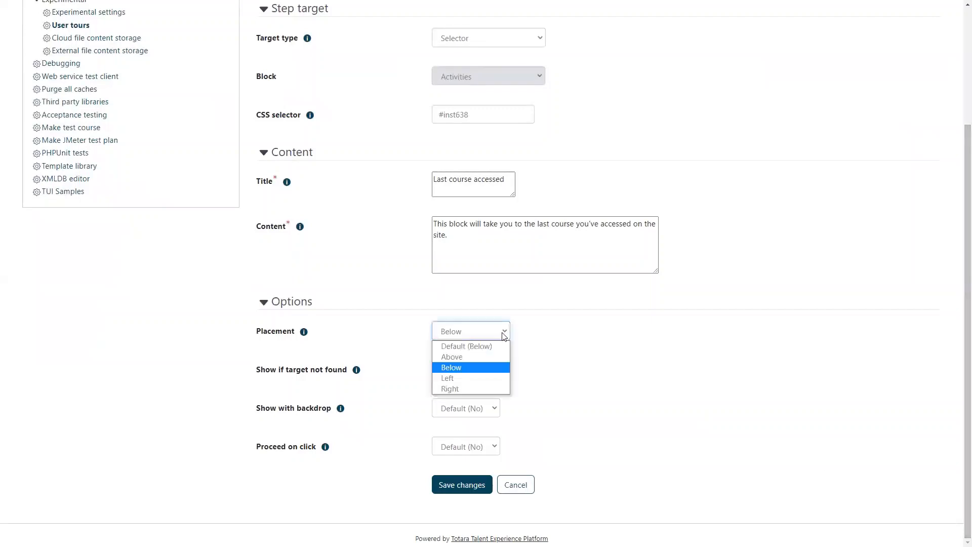
left_click(496, 388)
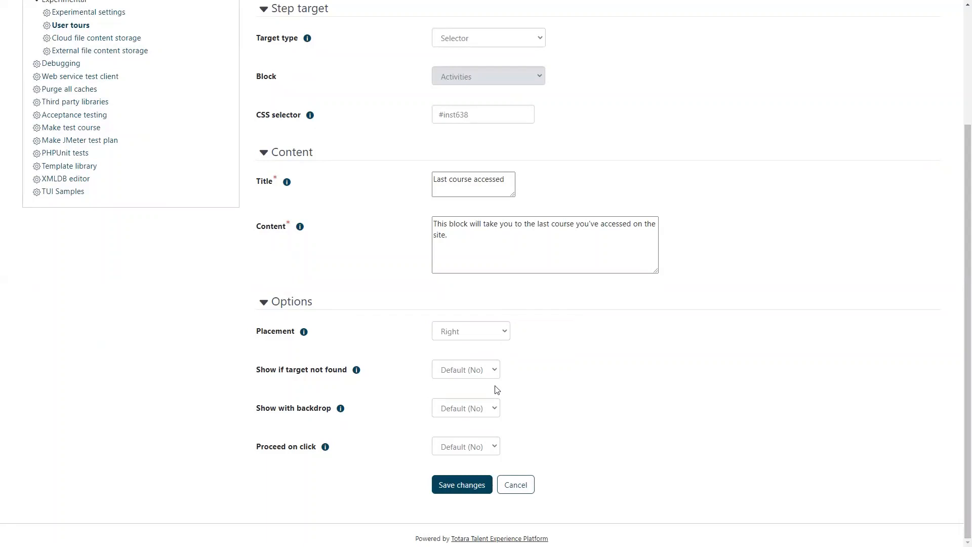
left_click(482, 485)
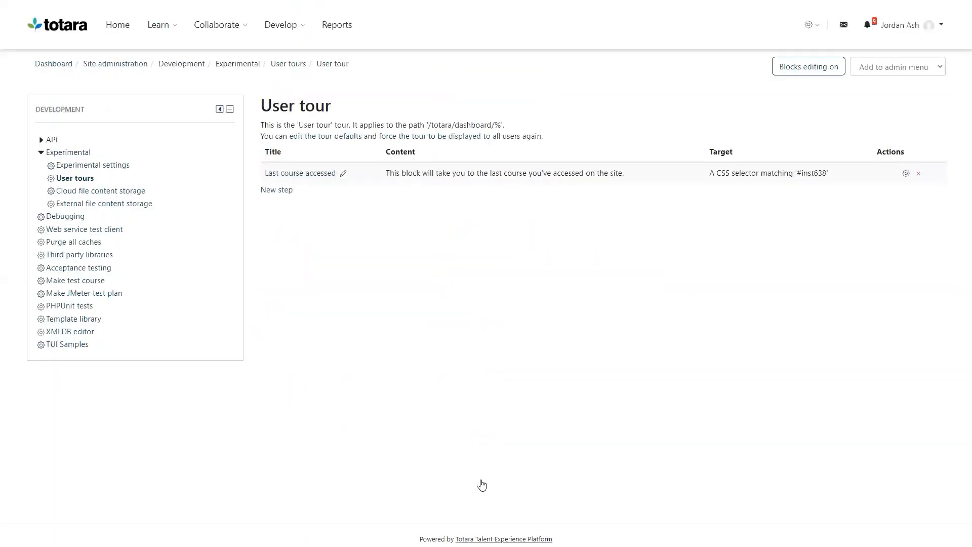
left_click(120, 28)
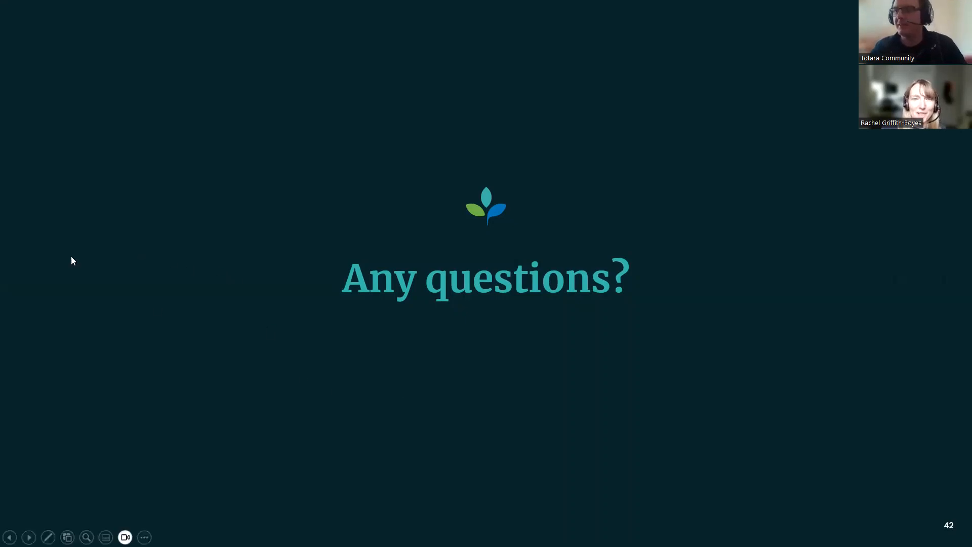
- Leave the slideshow and open My dashboard on the Totara Community site in a maximized browser window
key("Escape")
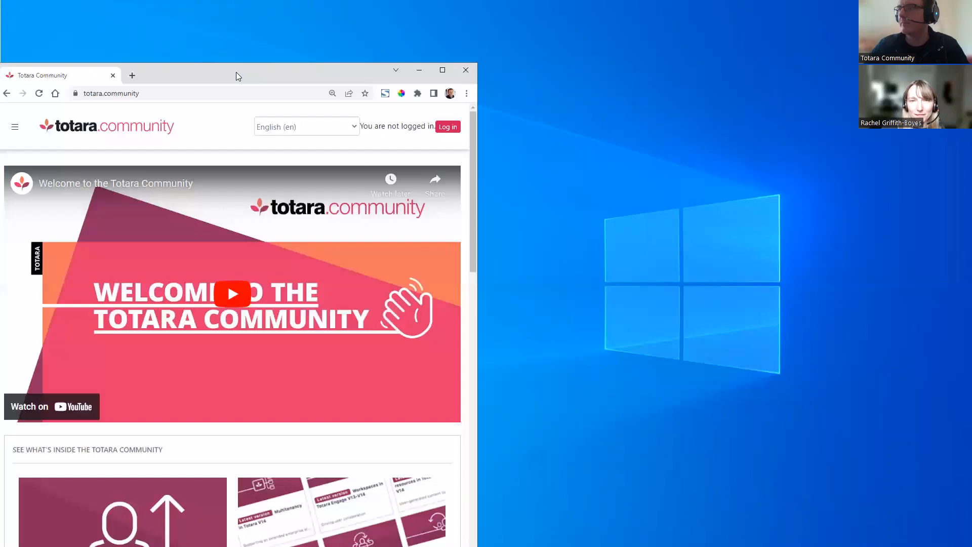
double_click(236, 72)
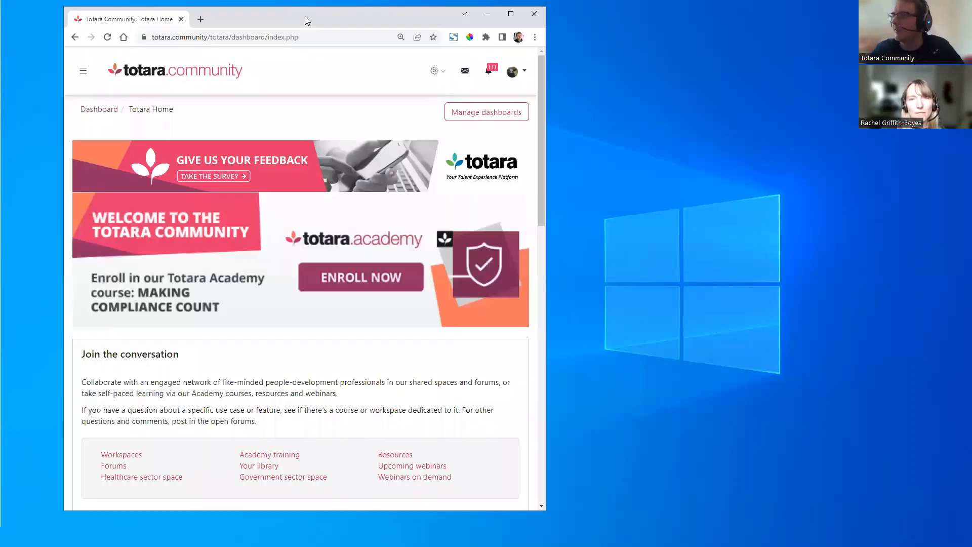
double_click(304, 16)
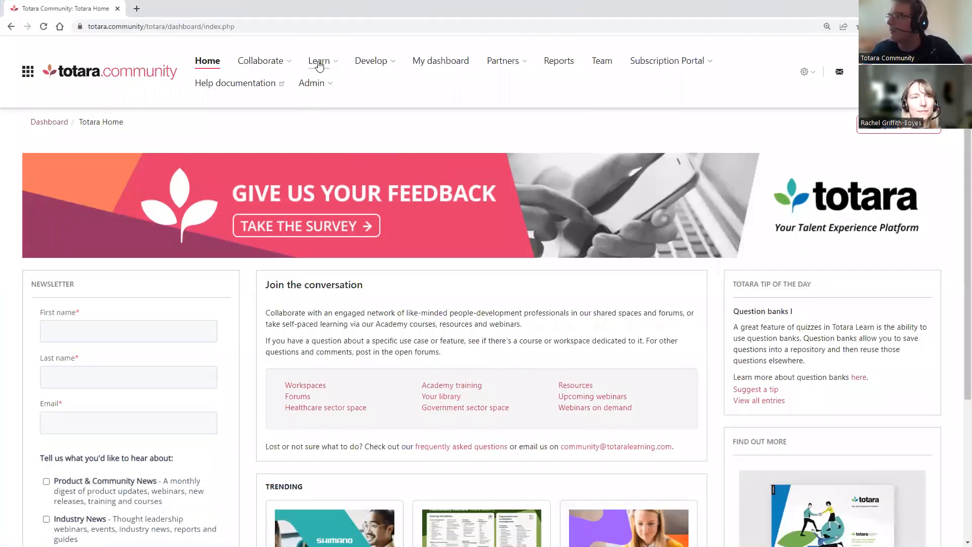
left_click(319, 60)
left_click(425, 60)
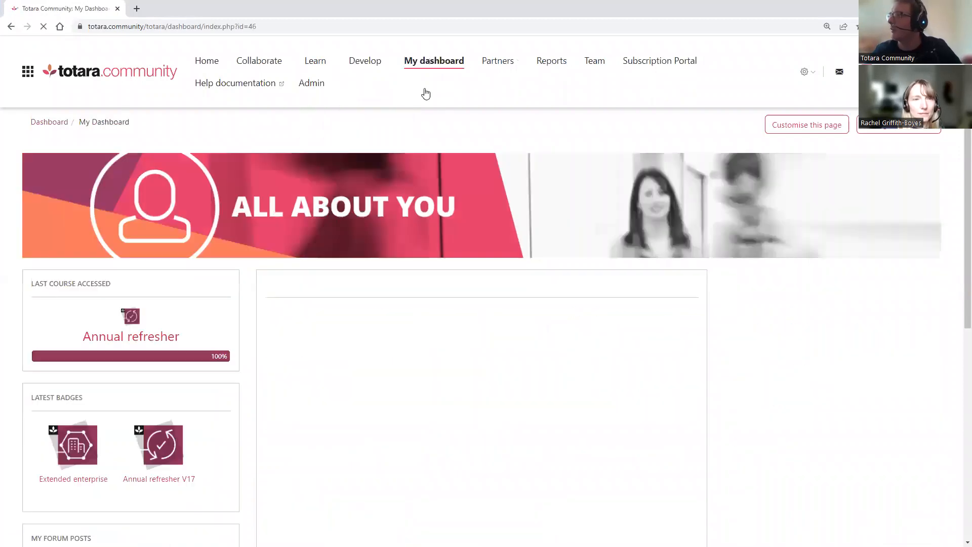
- Examine the blocks on the My dashboard page, including badges, certificates, current learning and recommended courses
scroll(472, 204, "down", 8)
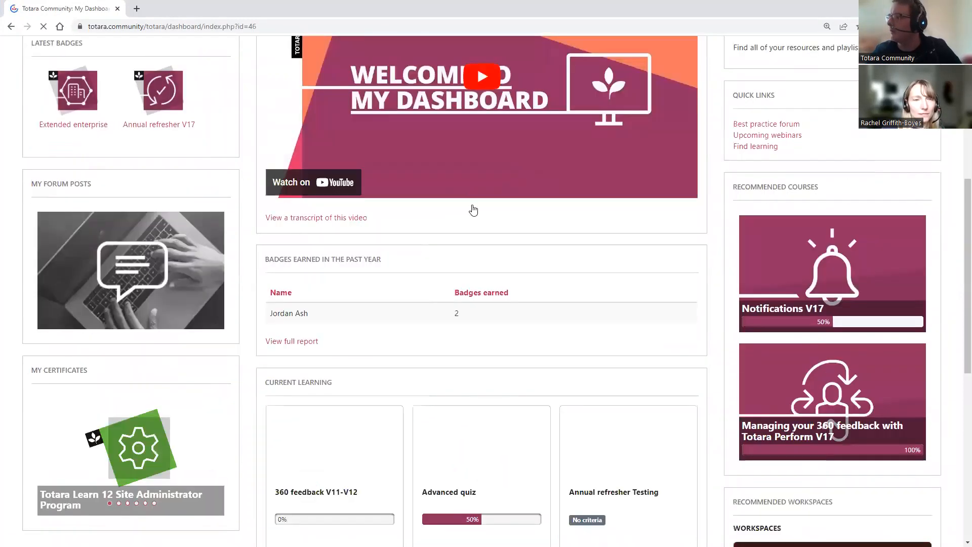
scroll(473, 210, "down", 4)
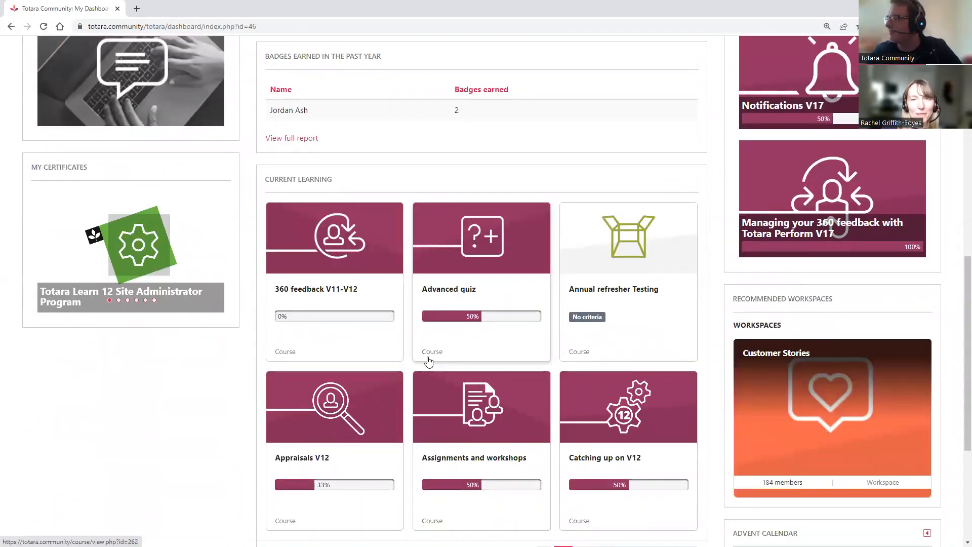
left_click_drag(441, 354, 430, 354)
scroll(521, 276, "down", 2)
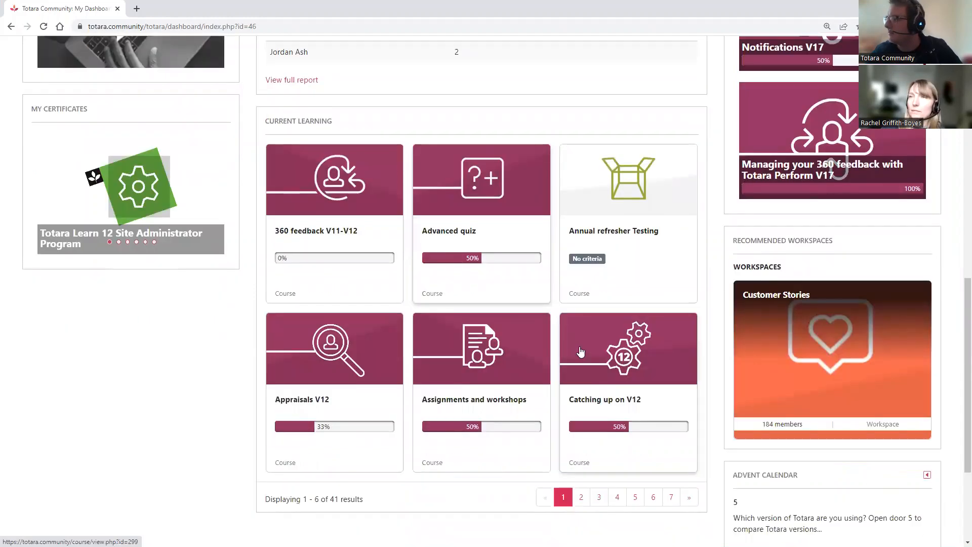
scroll(628, 283, "up", 2)
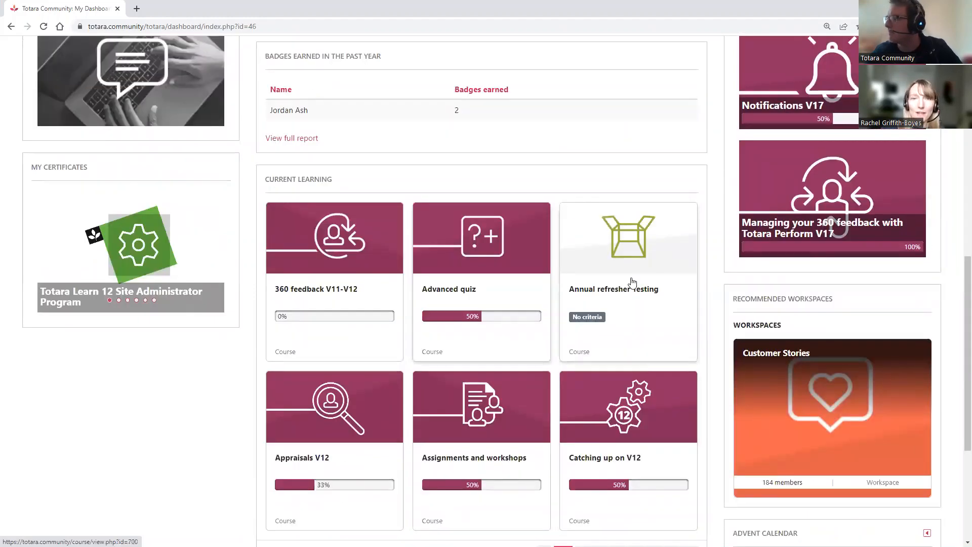
scroll(543, 361, "down", 3)
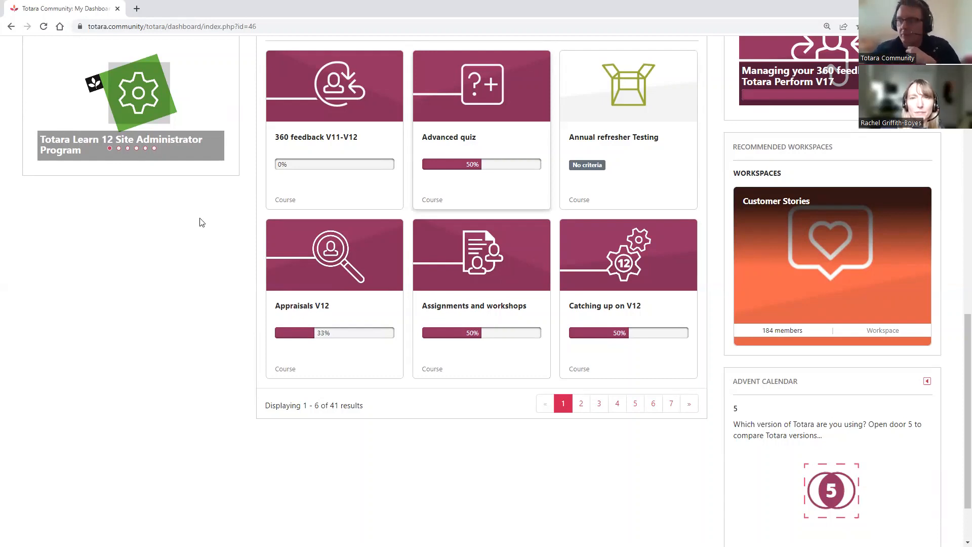
scroll(202, 220, "up", 7)
scroll(205, 244, "up", 2)
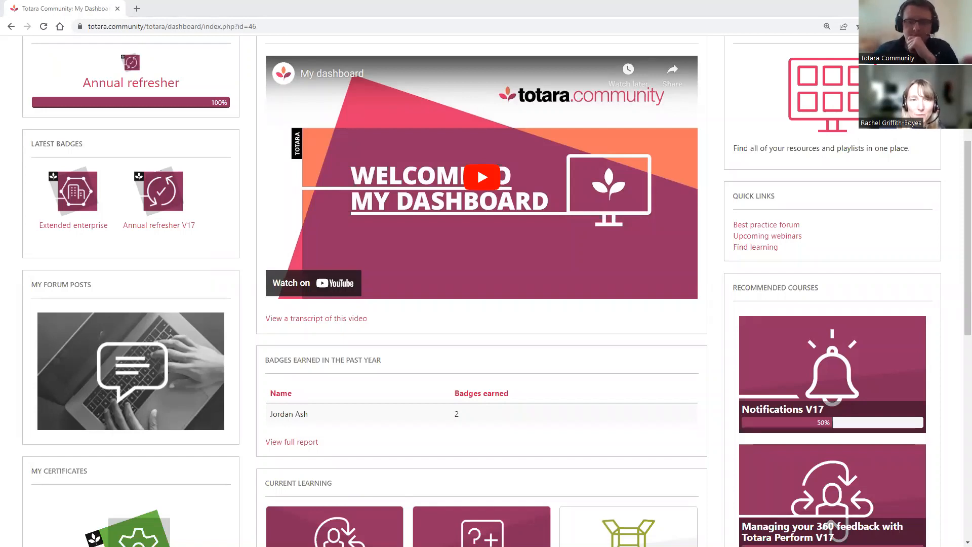
- Switch back to the slideshow and advance to the Contact us slide
key("alt+Tab")
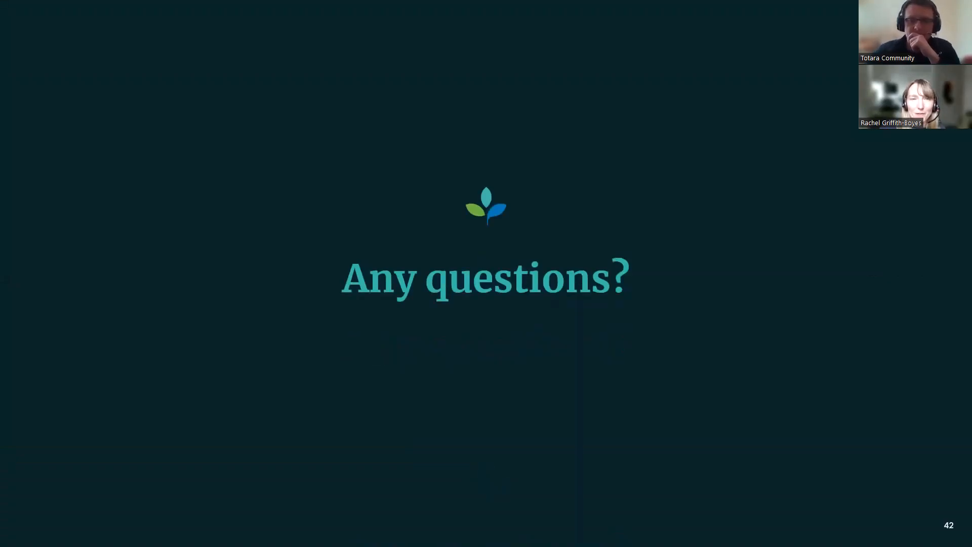
key("Right")
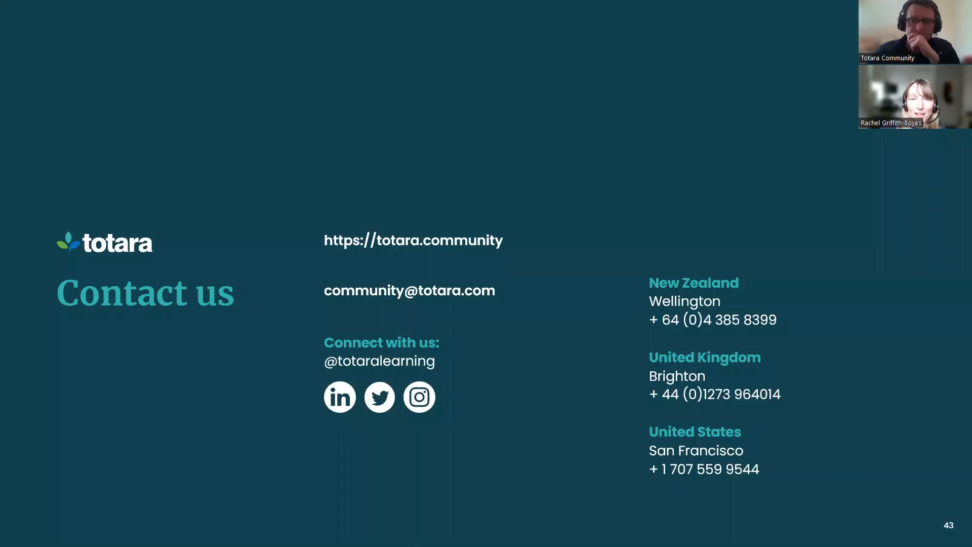